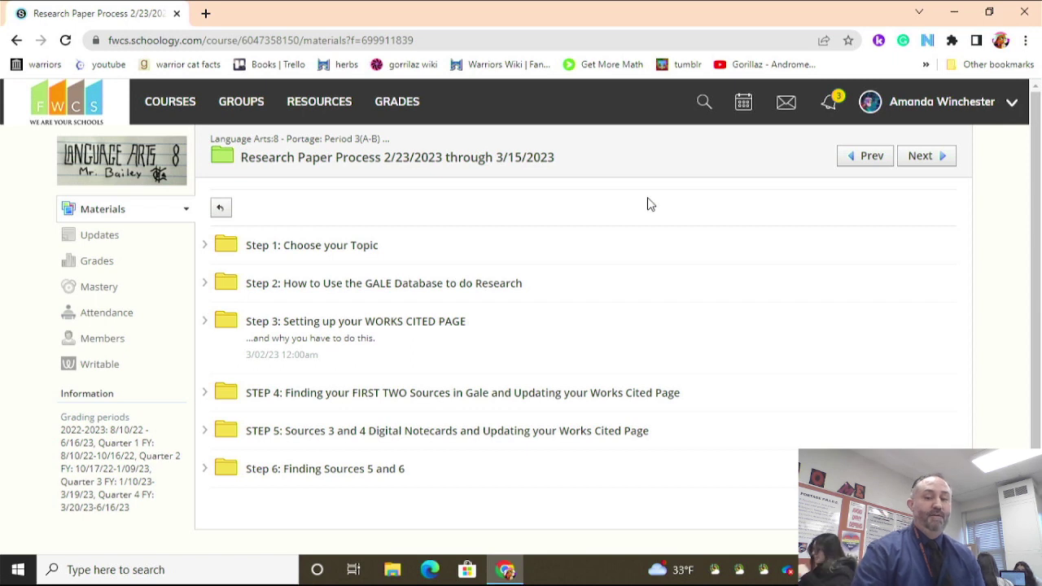
Open the submitted document from the Works Cited Page Submission assignment in Step 3 and look through its citations.
{"action": "left_click", "coordinate": [427, 327]}
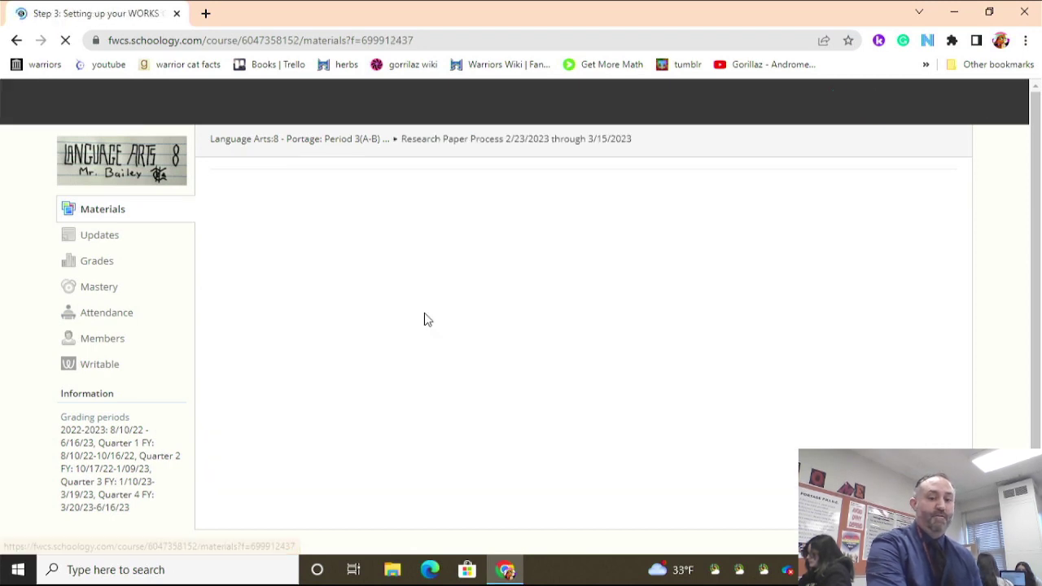
{"action": "left_click", "coordinate": [330, 319]}
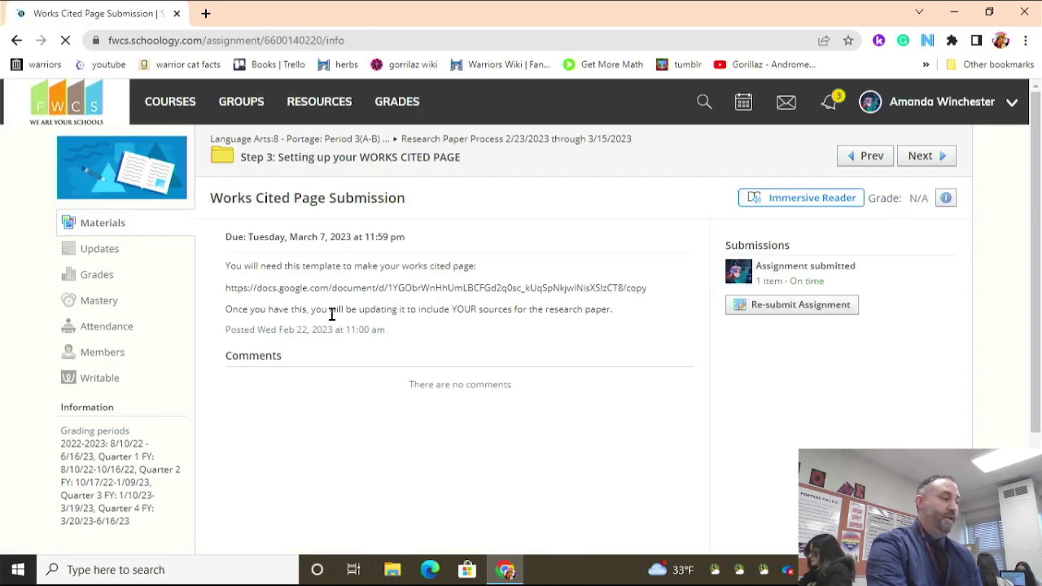
{"action": "left_click", "coordinate": [809, 280]}
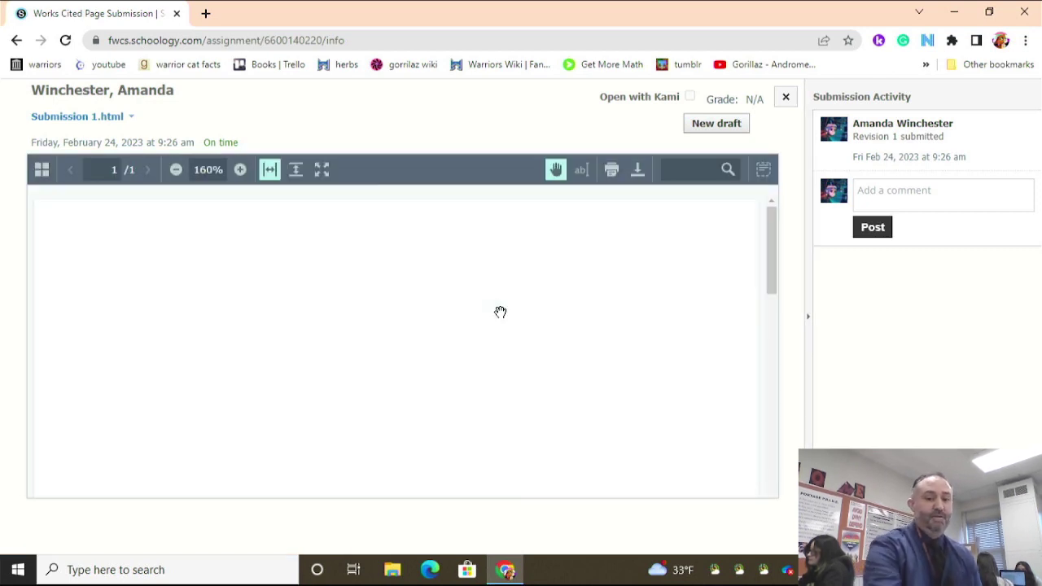
{"action": "left_click", "coordinate": [400, 246]}
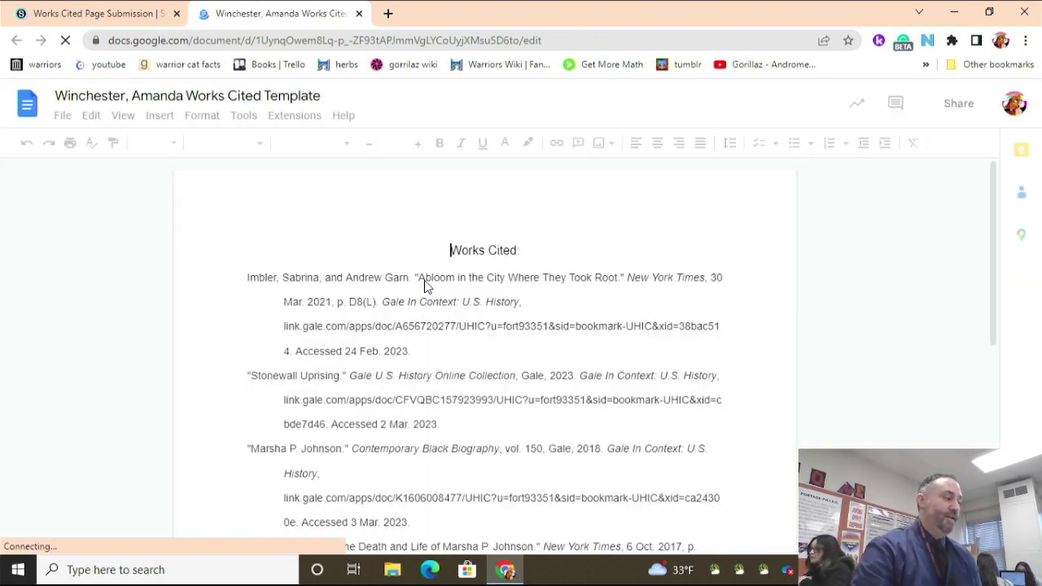
{"action": "scroll", "coordinate": [449, 282], "scroll_direction": "down", "scroll_amount": 1}
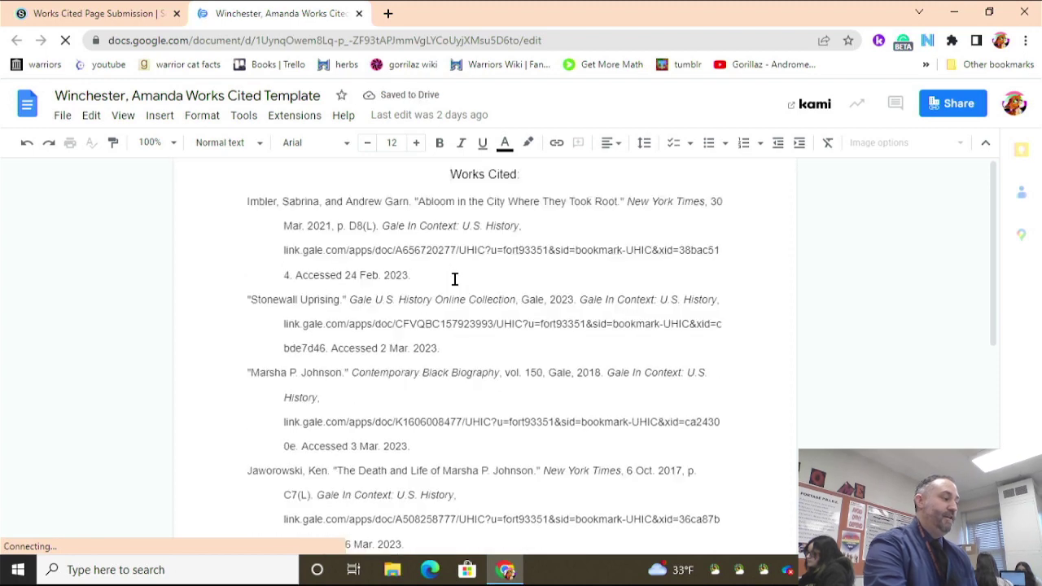
{"action": "scroll", "coordinate": [449, 269], "scroll_direction": "down", "scroll_amount": 4}
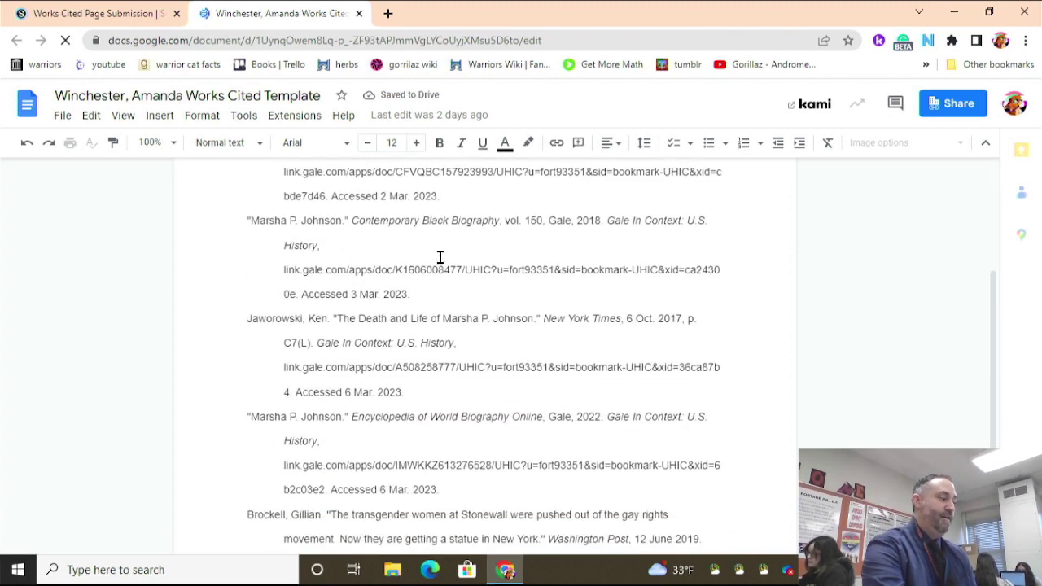
{"action": "scroll", "coordinate": [446, 265], "scroll_direction": "down", "scroll_amount": 1}
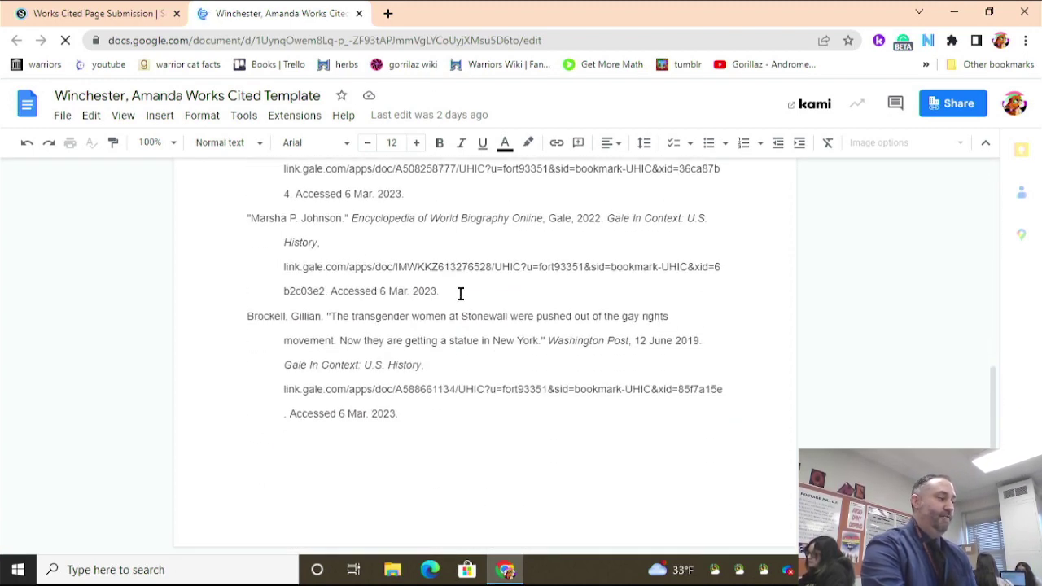
{"action": "scroll", "coordinate": [460, 293], "scroll_direction": "up", "scroll_amount": 6}
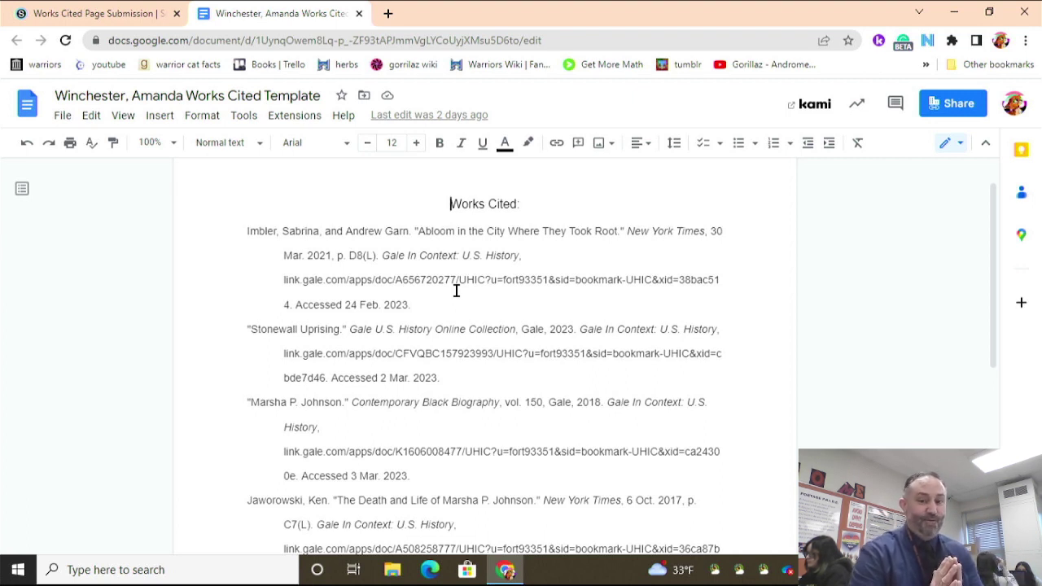
Close the works cited submission view and make a copy of the BLANK Works Cited Template from the assignment's link.
{"action": "left_click", "coordinate": [124, 17]}
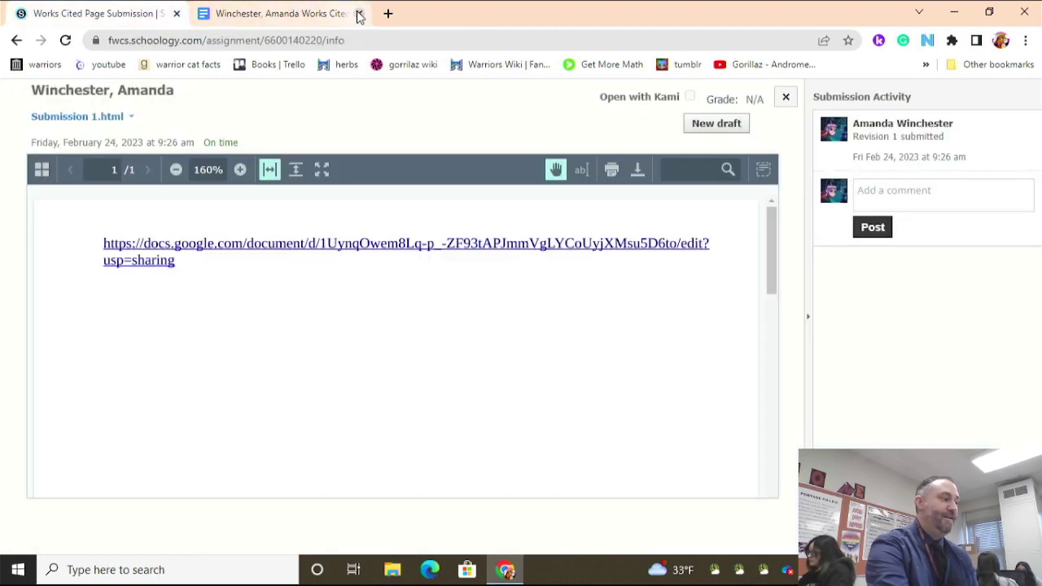
{"action": "left_click", "coordinate": [786, 97]}
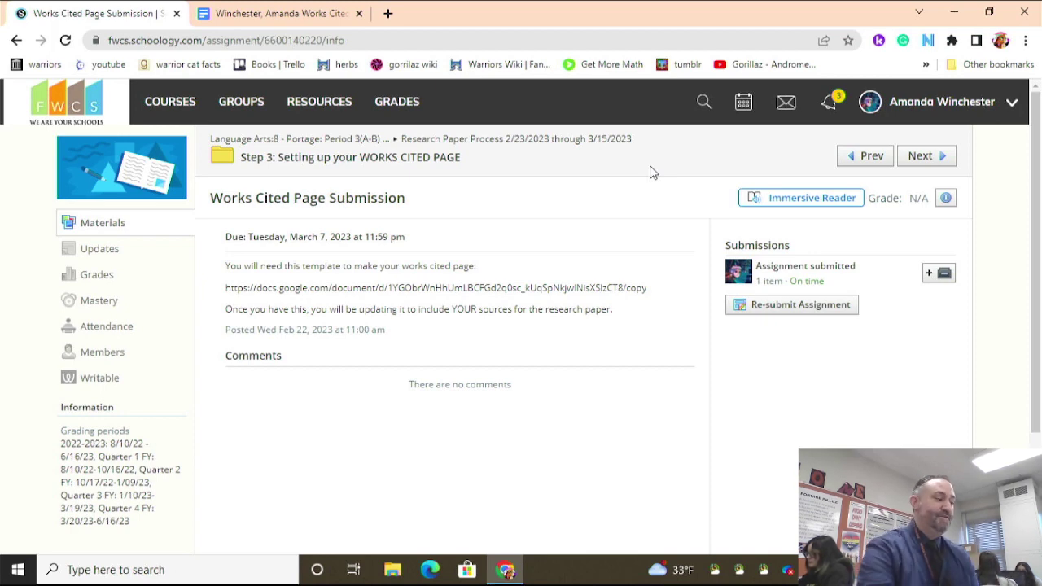
{"action": "left_click", "coordinate": [619, 289]}
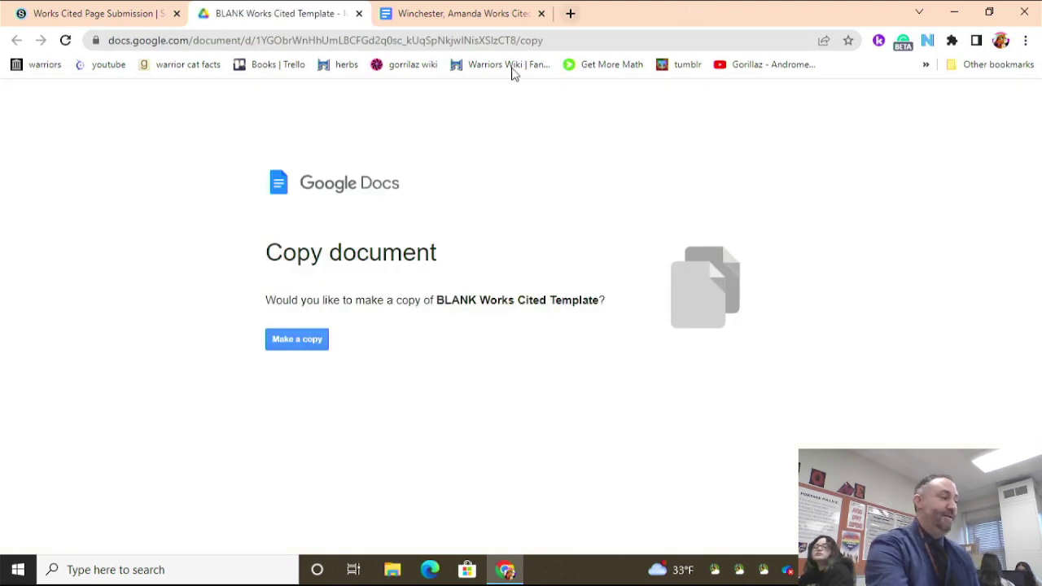
{"action": "left_click", "coordinate": [307, 341]}
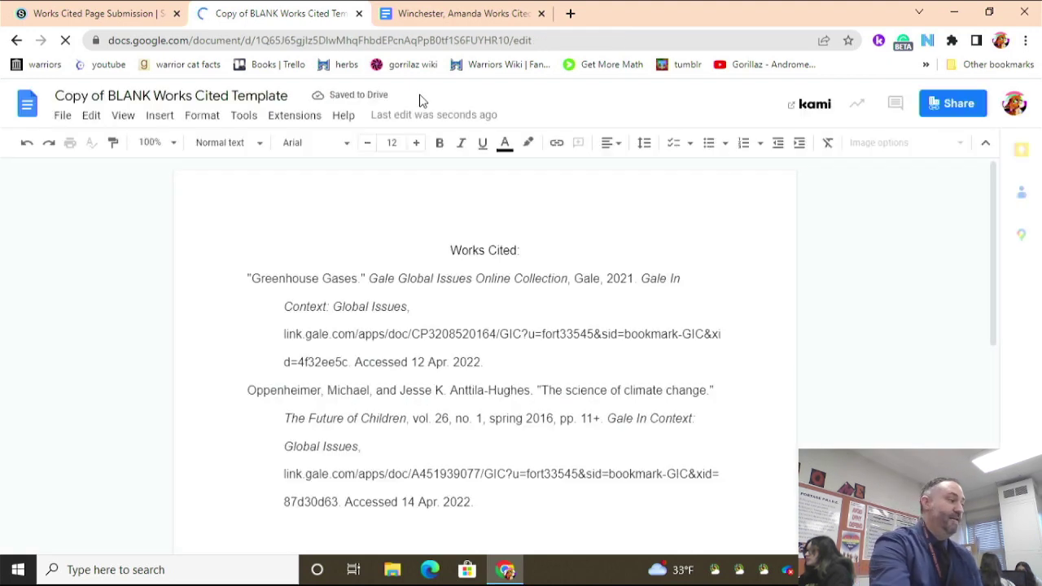
Go back to the Research Paper Process folder and open STEP 4's Digital Notecards for Source #2 assignment in a new tab.
{"action": "left_click", "coordinate": [94, 9]}
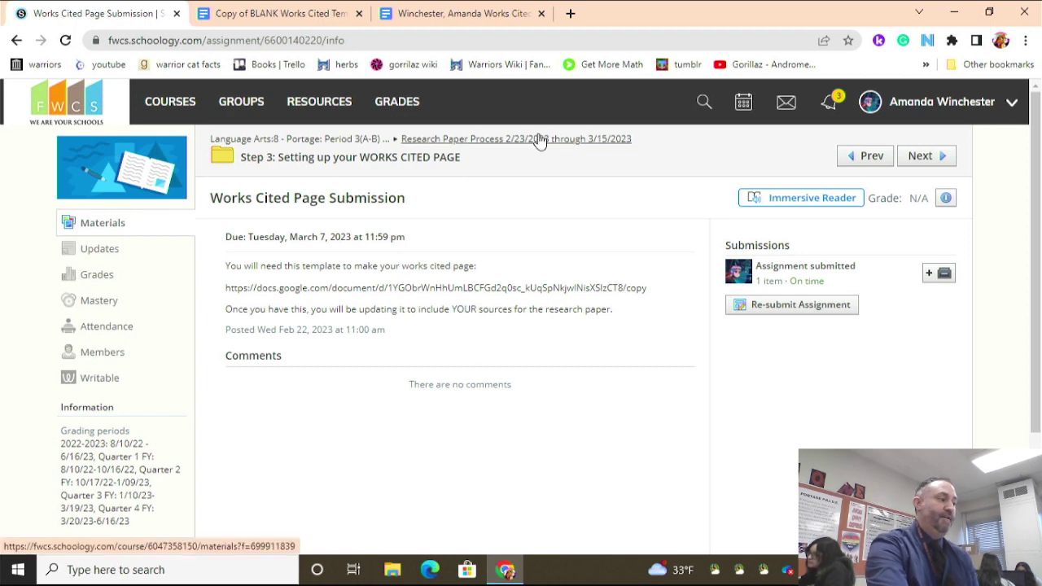
{"action": "left_click", "coordinate": [539, 140]}
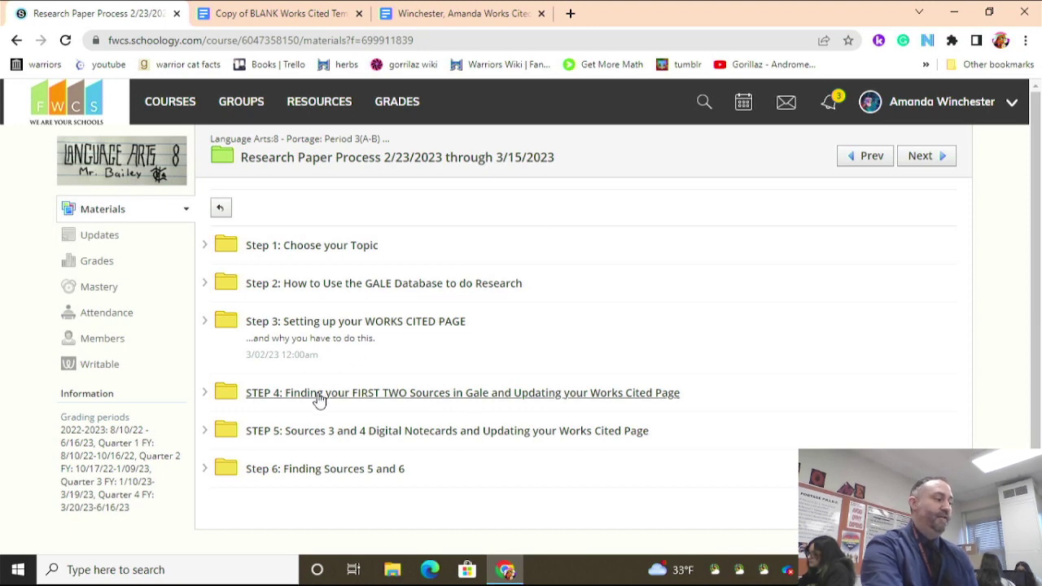
{"action": "left_click", "coordinate": [385, 396]}
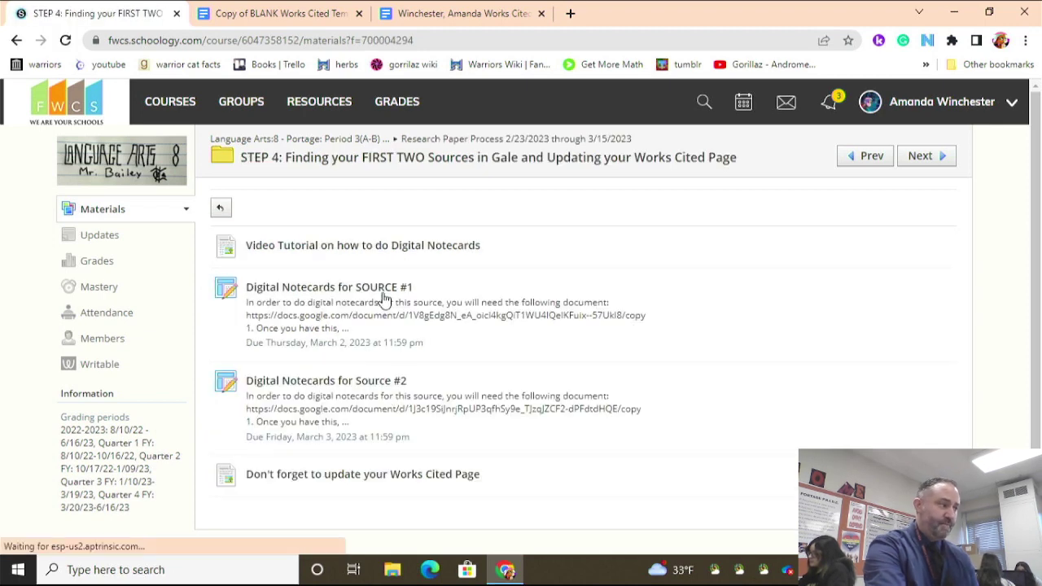
{"action": "right_click", "coordinate": [373, 388]}
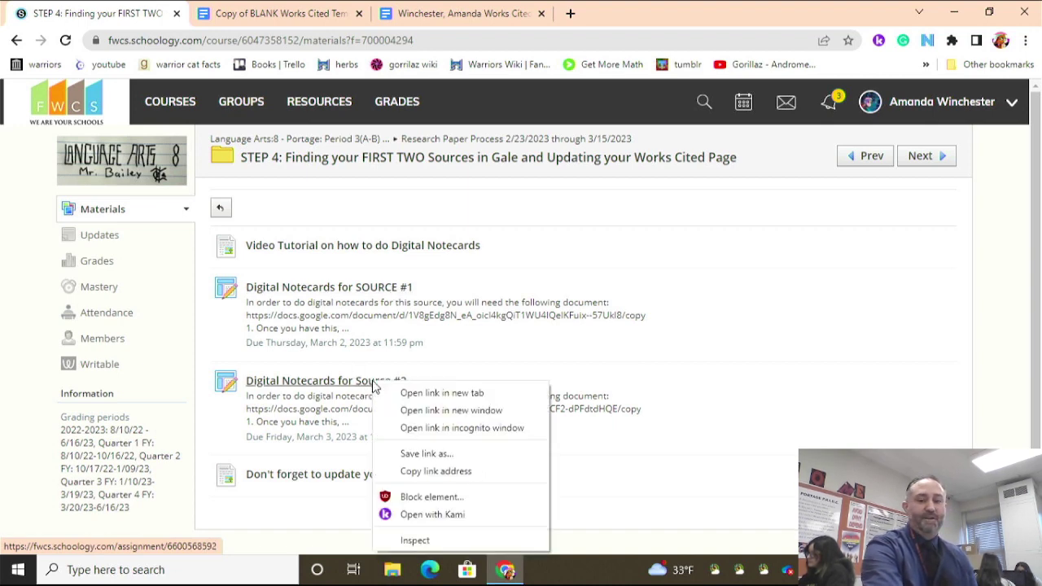
{"action": "left_click", "coordinate": [413, 394]}
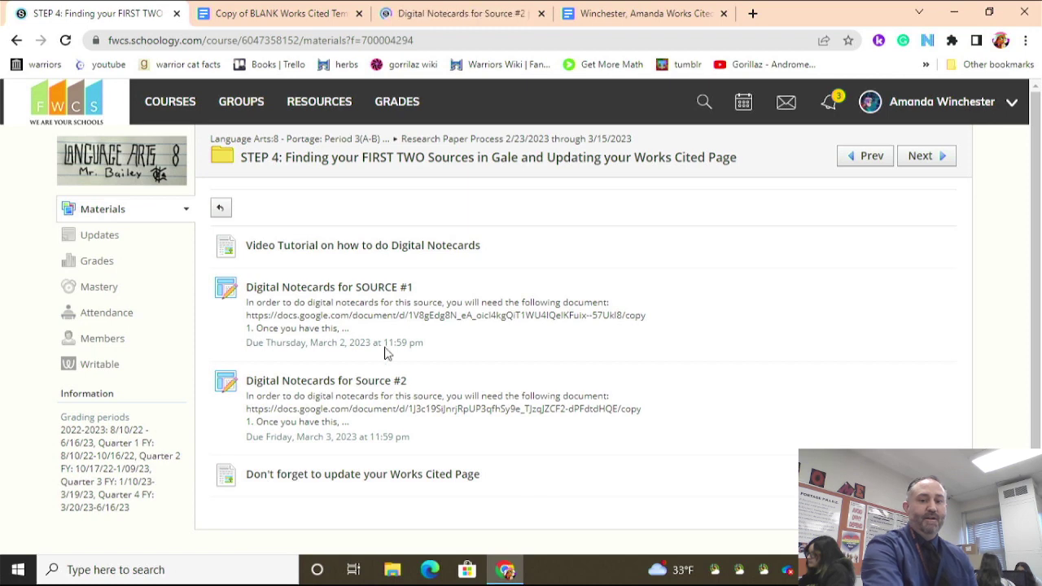
Open the submitted notecards document from the Digital Notecards for SOURCE #1 assignment.
{"action": "left_click", "coordinate": [364, 291]}
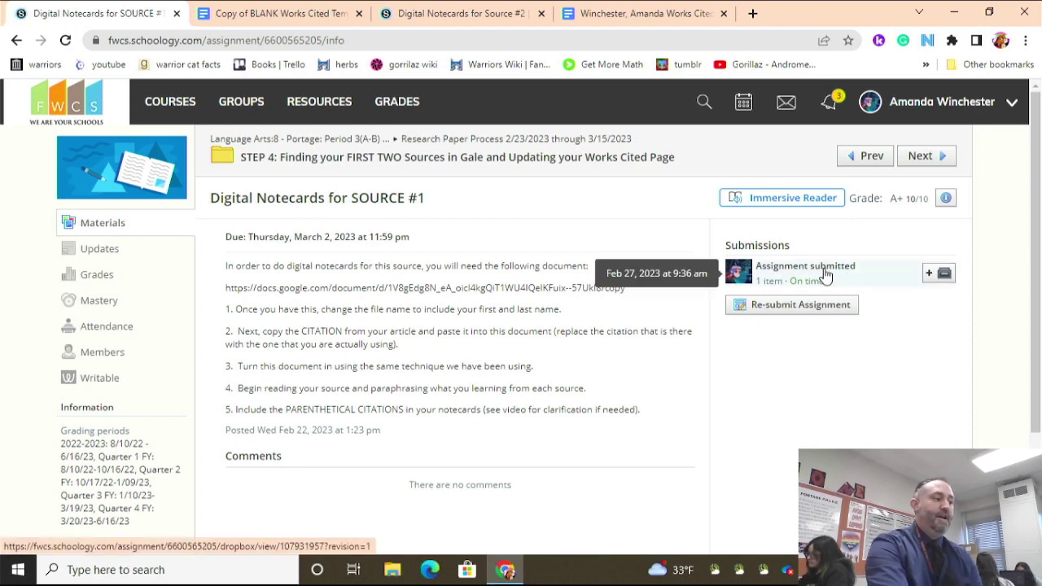
{"action": "left_click", "coordinate": [825, 277]}
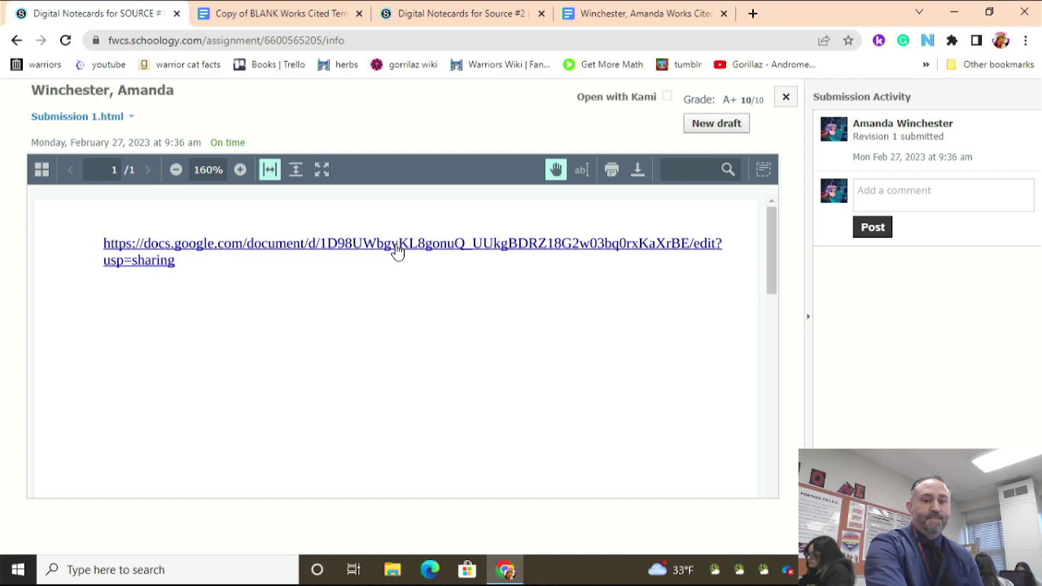
{"action": "left_click", "coordinate": [398, 245]}
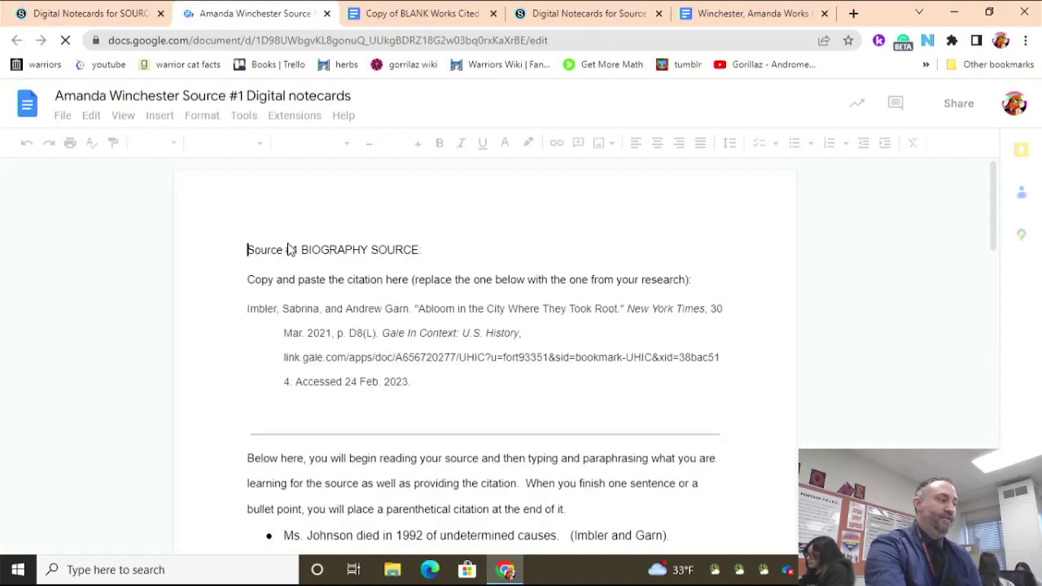
Highlight the citation in the Source #1 notecards and move that document's tab directly after the works cited template copy.
{"action": "left_click_drag", "start_coordinate": [248, 310], "coordinate": [426, 410]}
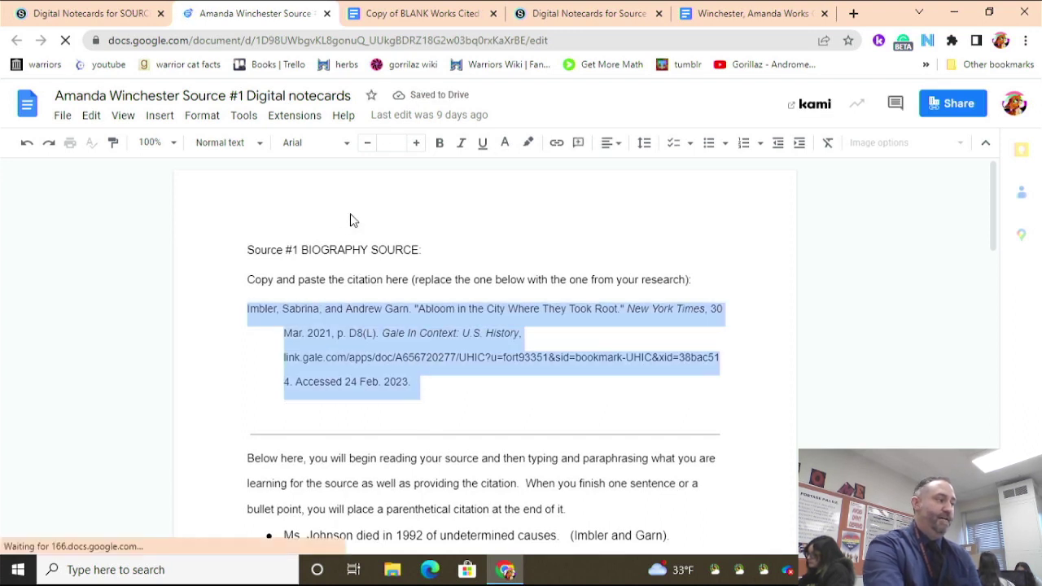
{"action": "left_click", "coordinate": [289, 263]}
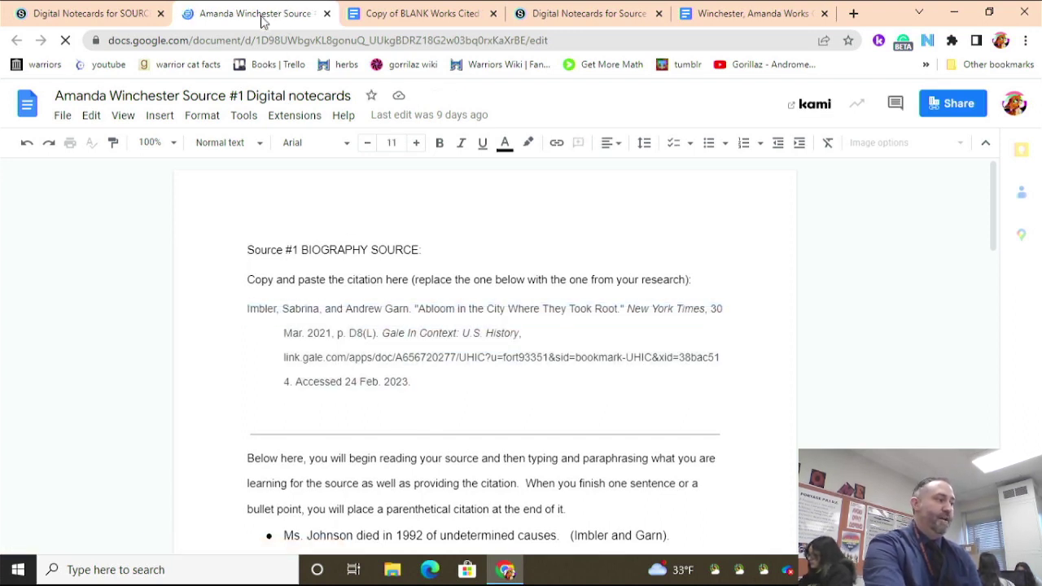
{"action": "left_click_drag", "start_coordinate": [263, 18], "coordinate": [440, 26]}
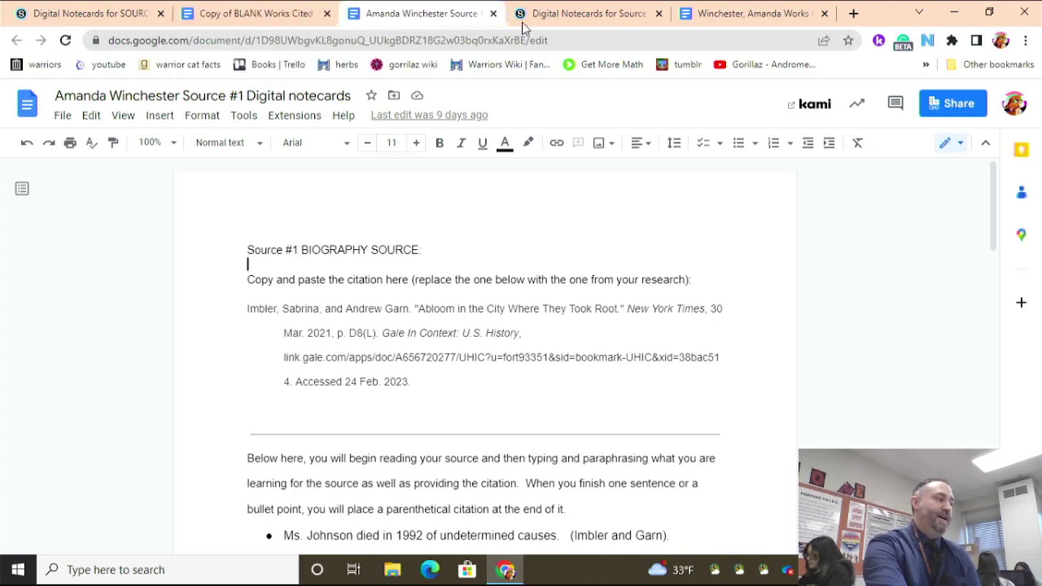
Open the submitted notecards document from the Digital Notecards for Source #2 assignment.
{"action": "left_click", "coordinate": [572, 17]}
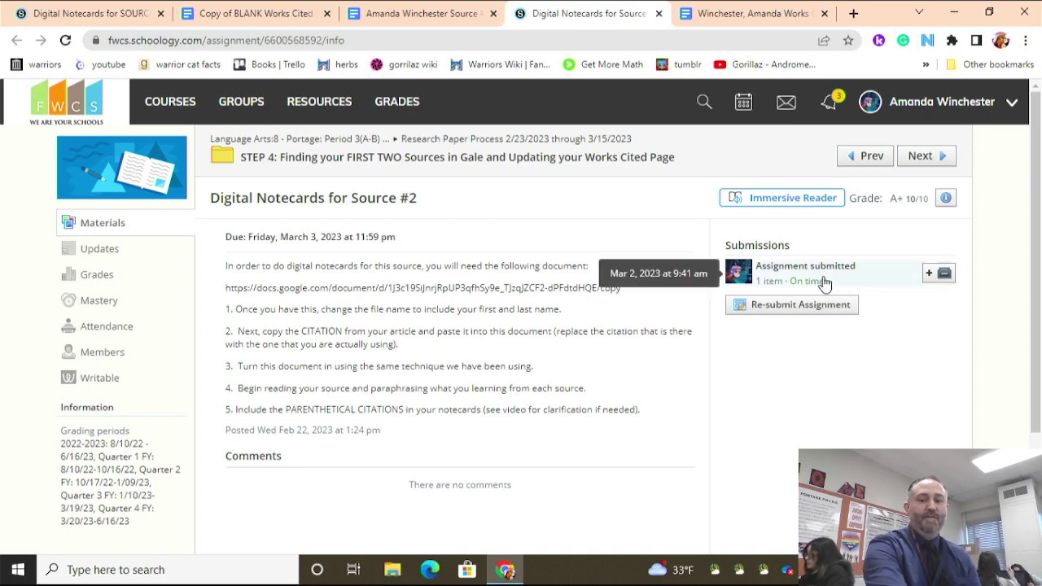
{"action": "left_click", "coordinate": [825, 281]}
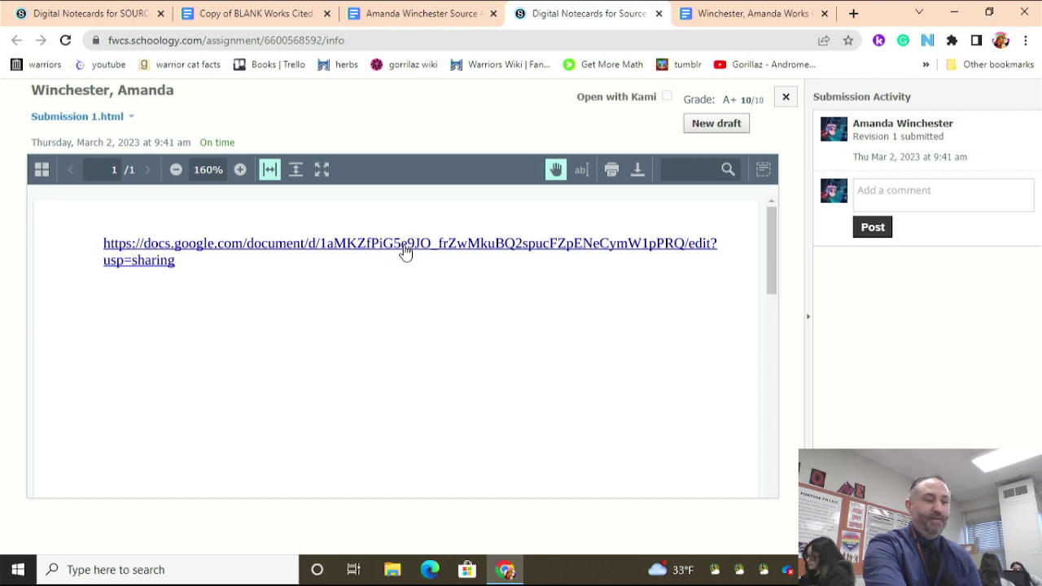
{"action": "left_click", "coordinate": [377, 246]}
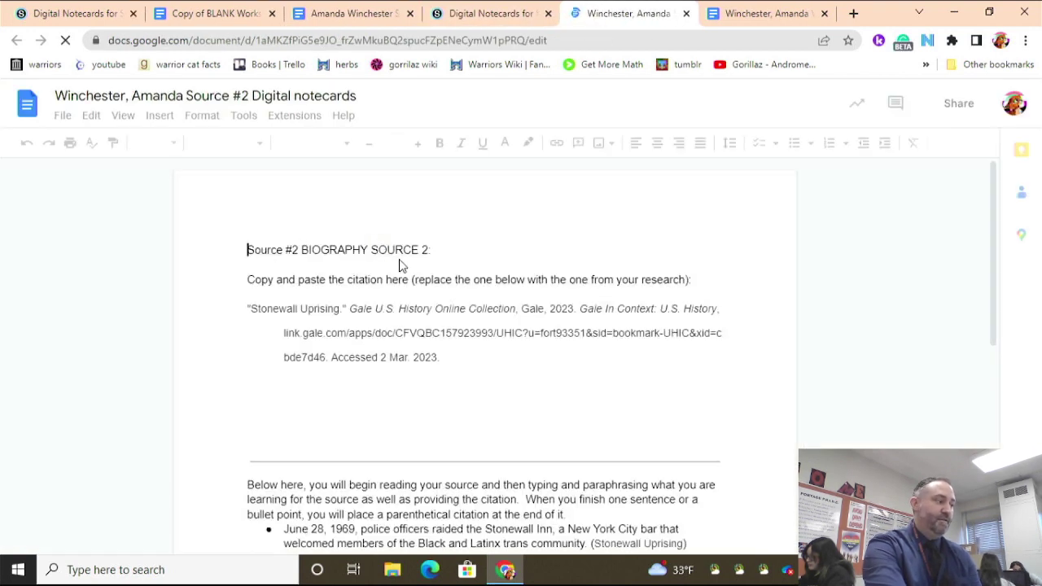
Highlight the "Stonewall Uprising" citation in the Source #2 notecards and move that document's tab next to the Source #1 notecards.
{"action": "left_click_drag", "start_coordinate": [433, 258], "coordinate": [375, 259]}
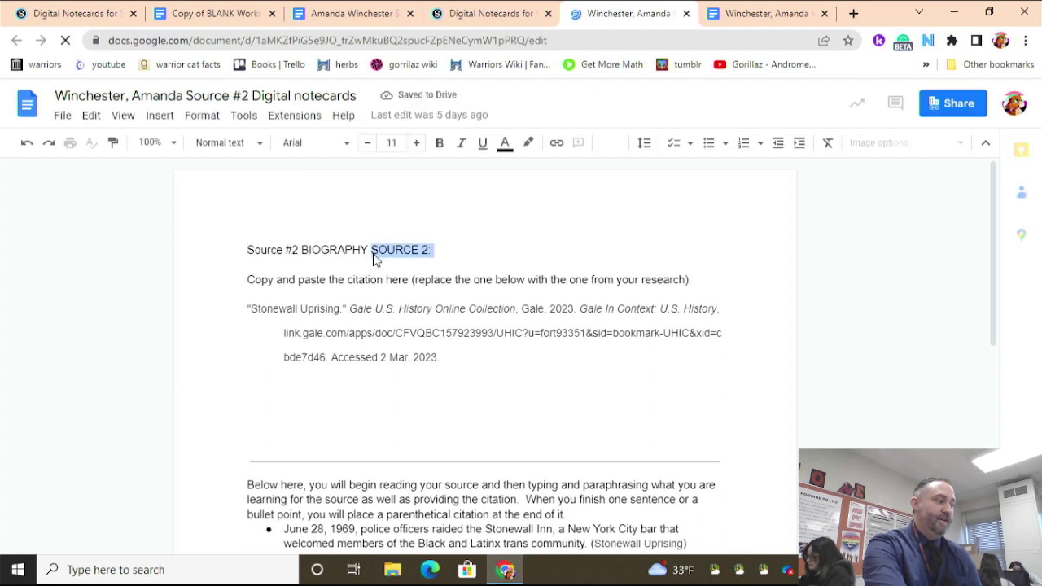
{"action": "left_click", "coordinate": [359, 280]}
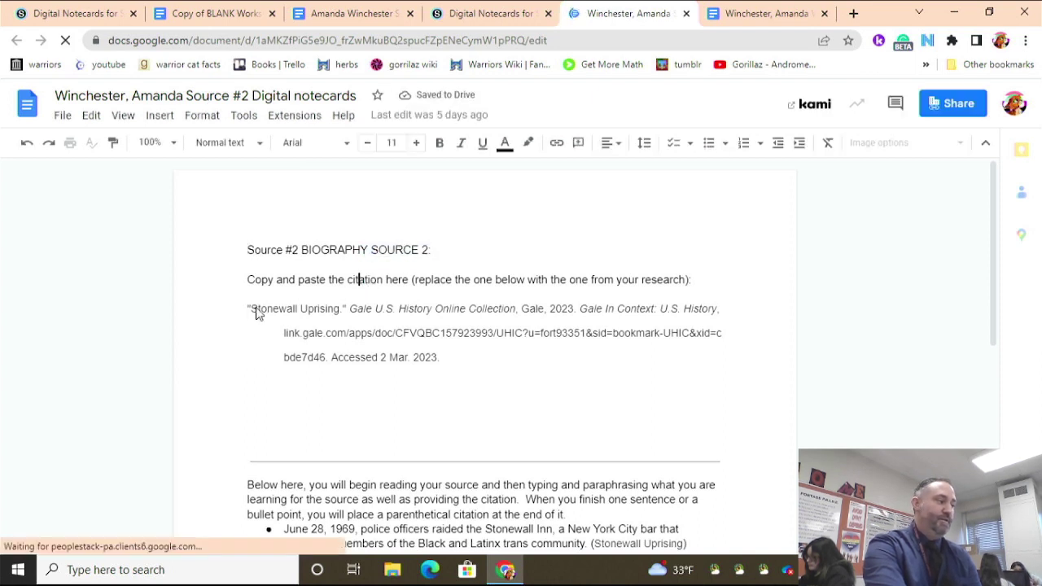
{"action": "triple_click", "coordinate": [443, 368]}
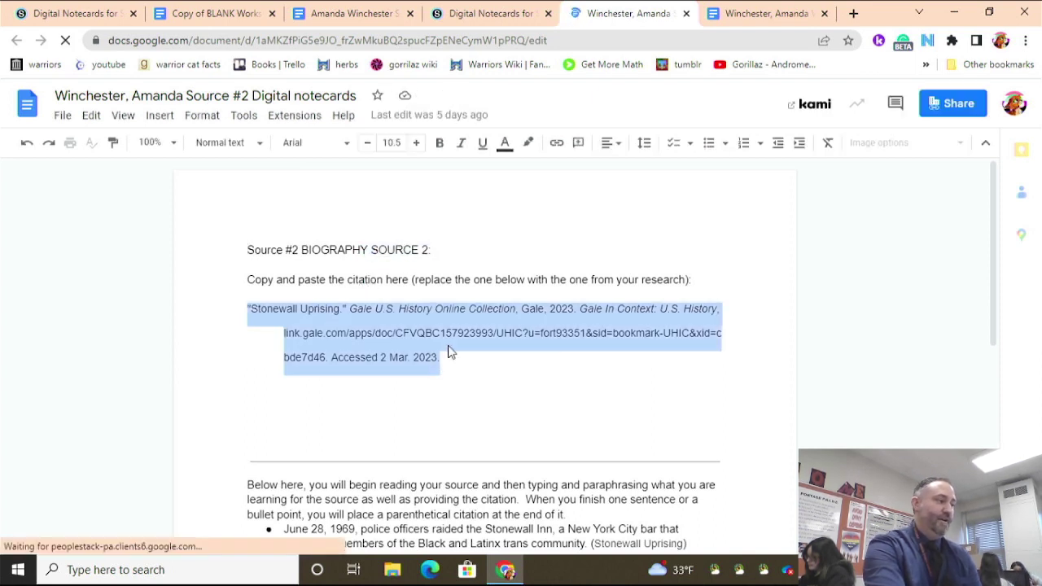
{"action": "left_click_drag", "start_coordinate": [616, 26], "coordinate": [435, 11]}
Check the template copy and the Source #1 and #2 notecard tabs, and close the Source #2 assignment's submission view.
{"action": "left_click", "coordinate": [347, 20]}
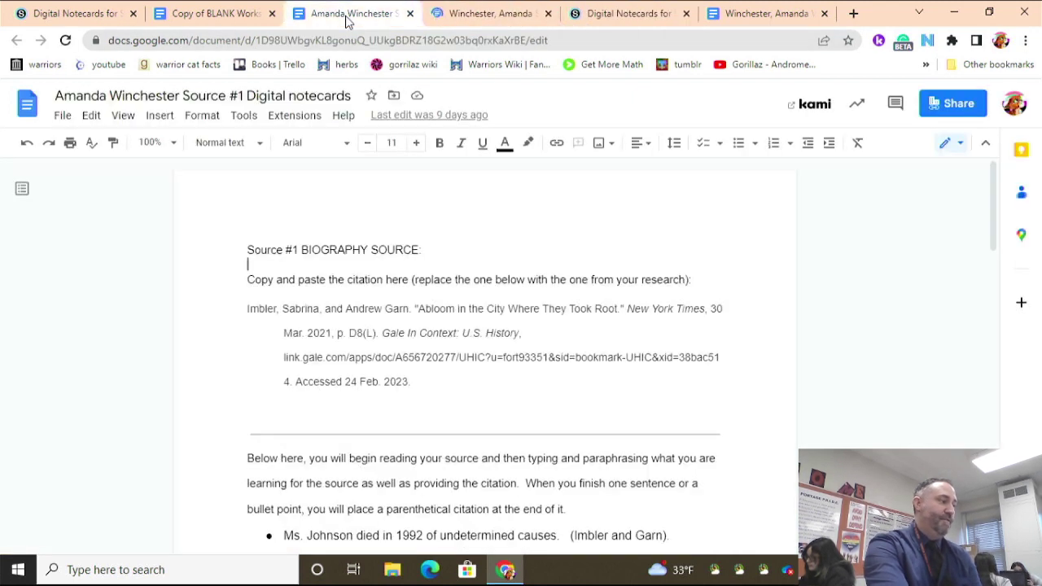
{"action": "left_click", "coordinate": [516, 17]}
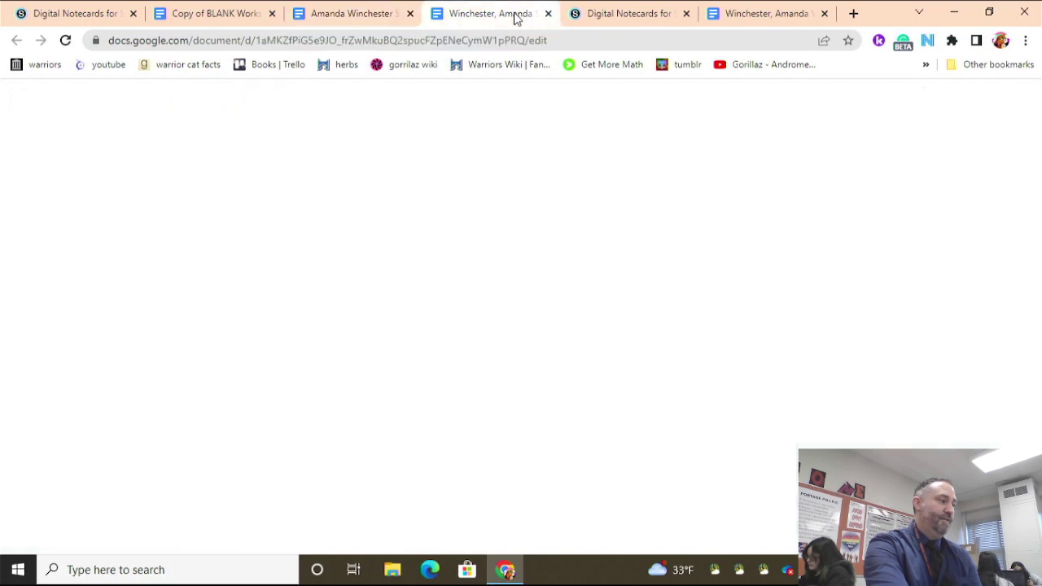
{"action": "left_click", "coordinate": [218, 16]}
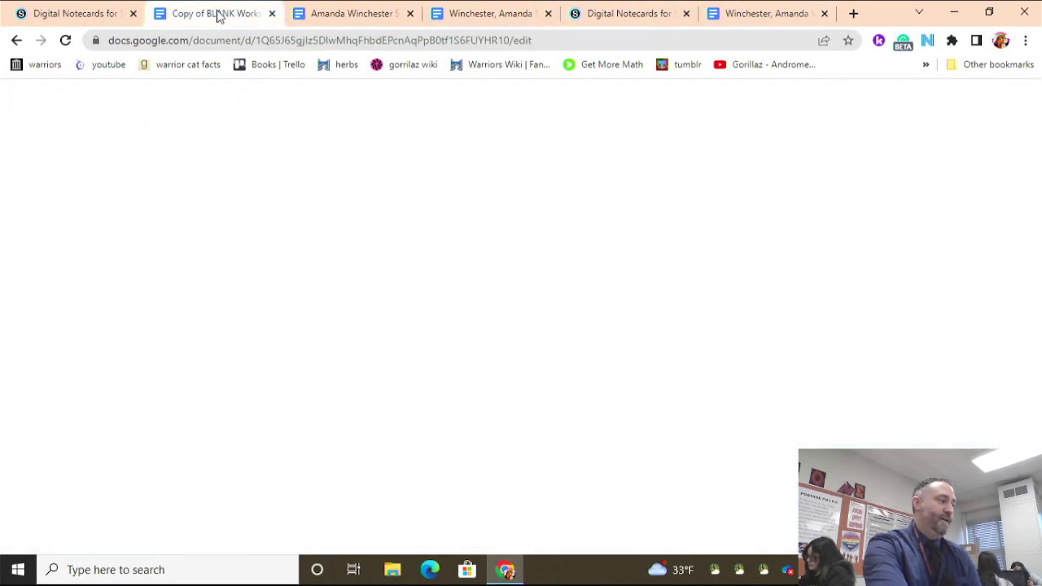
{"action": "left_click", "coordinate": [348, 15]}
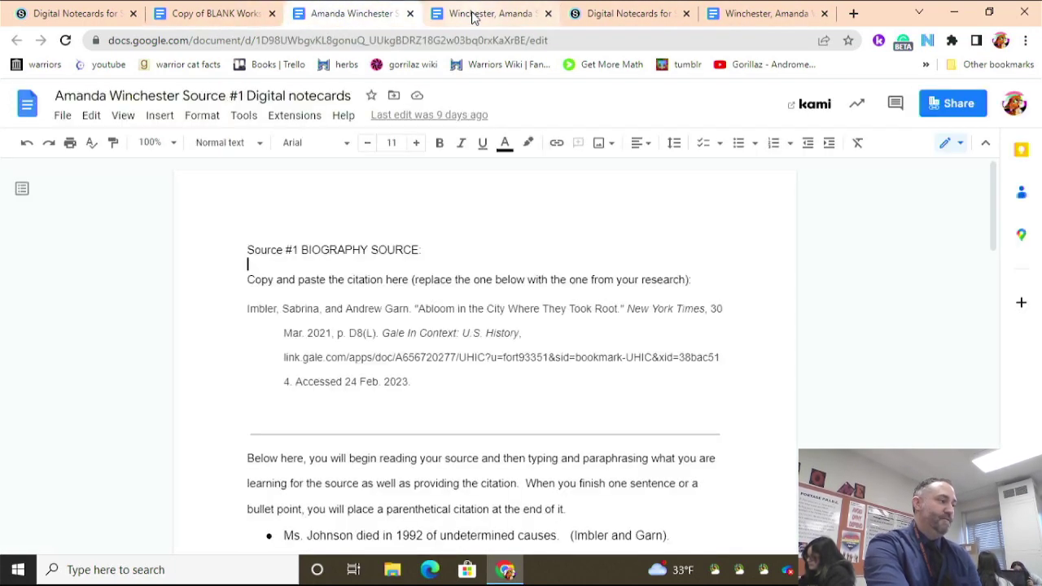
{"action": "left_click", "coordinate": [468, 15]}
{"action": "left_click", "coordinate": [617, 24]}
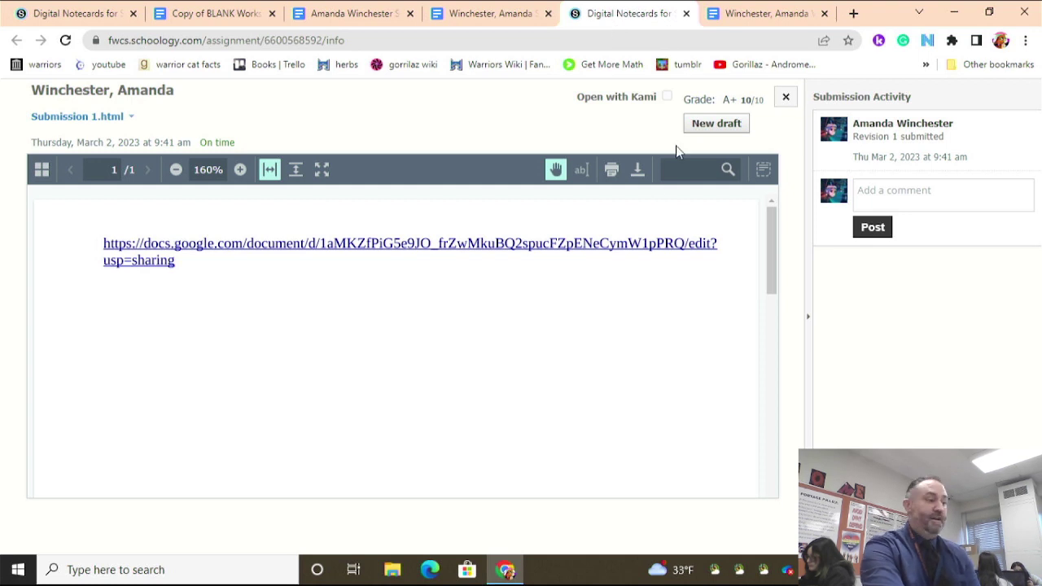
{"action": "left_click", "coordinate": [787, 99]}
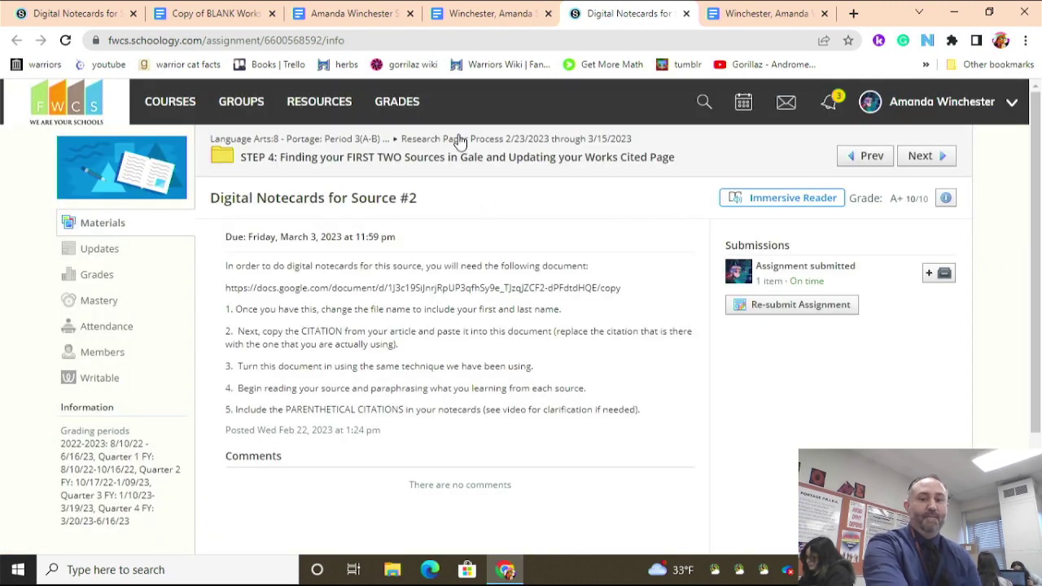
From the STEP 5 folder of the Research Paper Process materials, open Source #4 Notecards in a new tab and the submitted Source #3 notecards document.
{"action": "left_click", "coordinate": [467, 145]}
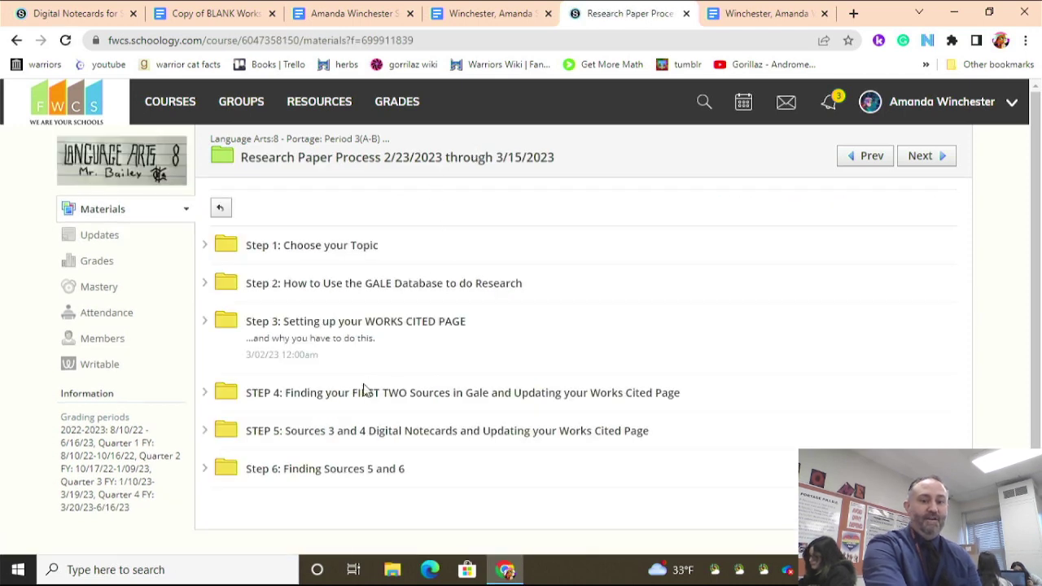
{"action": "left_click", "coordinate": [316, 441]}
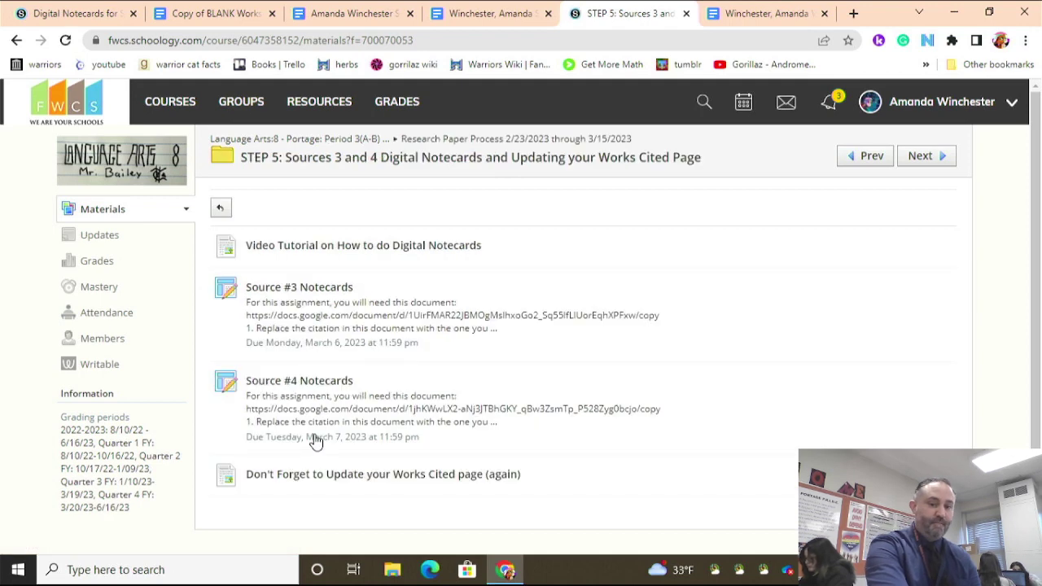
{"action": "right_click", "coordinate": [321, 381]}
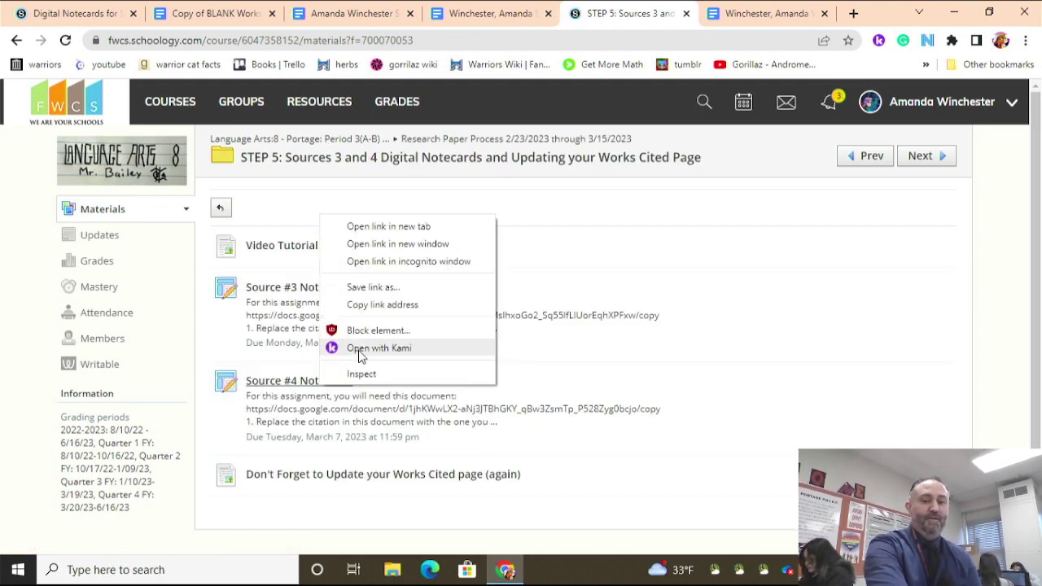
{"action": "left_click", "coordinate": [389, 226]}
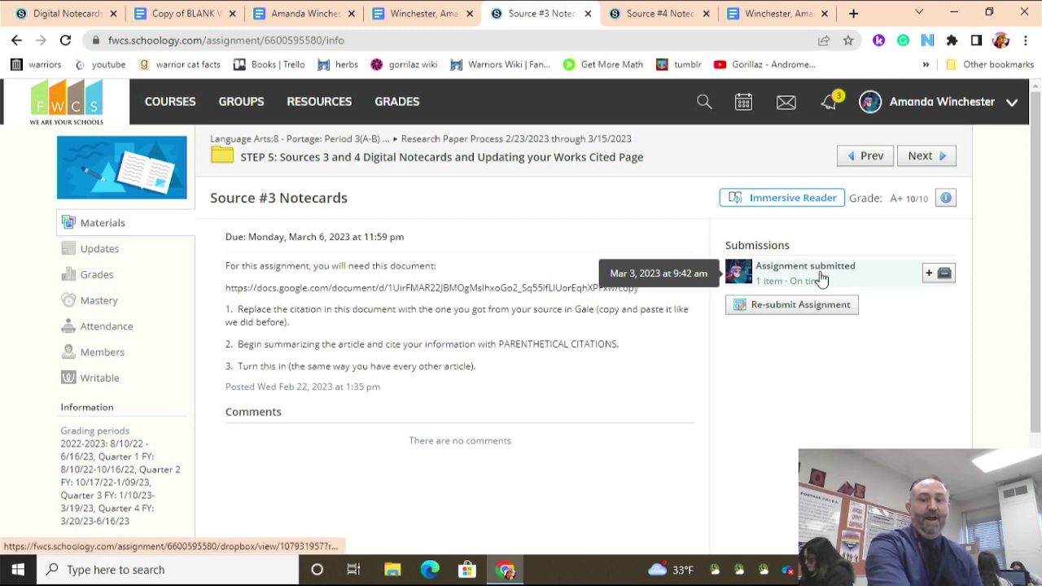
{"action": "left_click", "coordinate": [820, 280]}
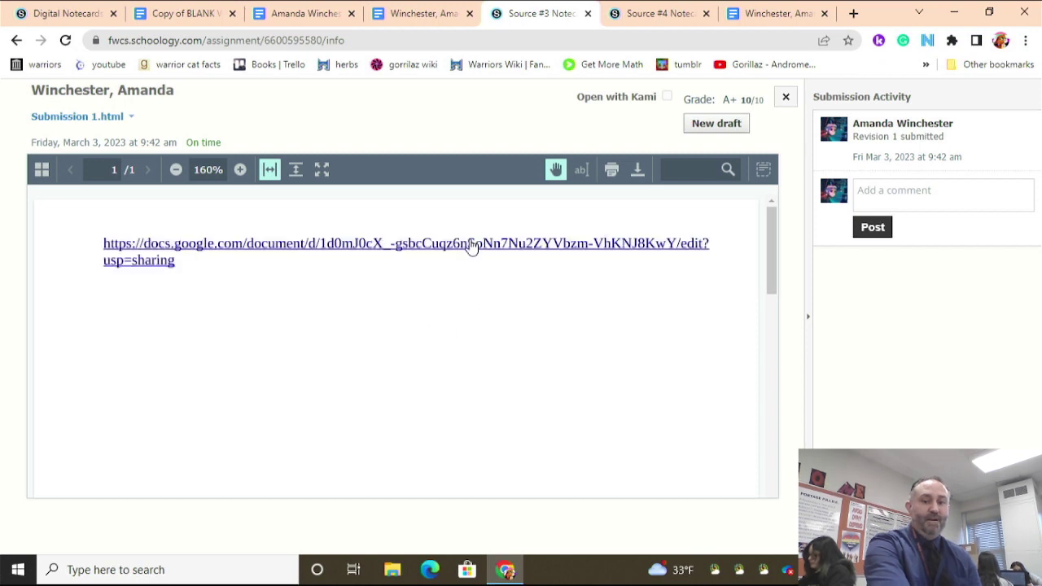
{"action": "left_click", "coordinate": [471, 244]}
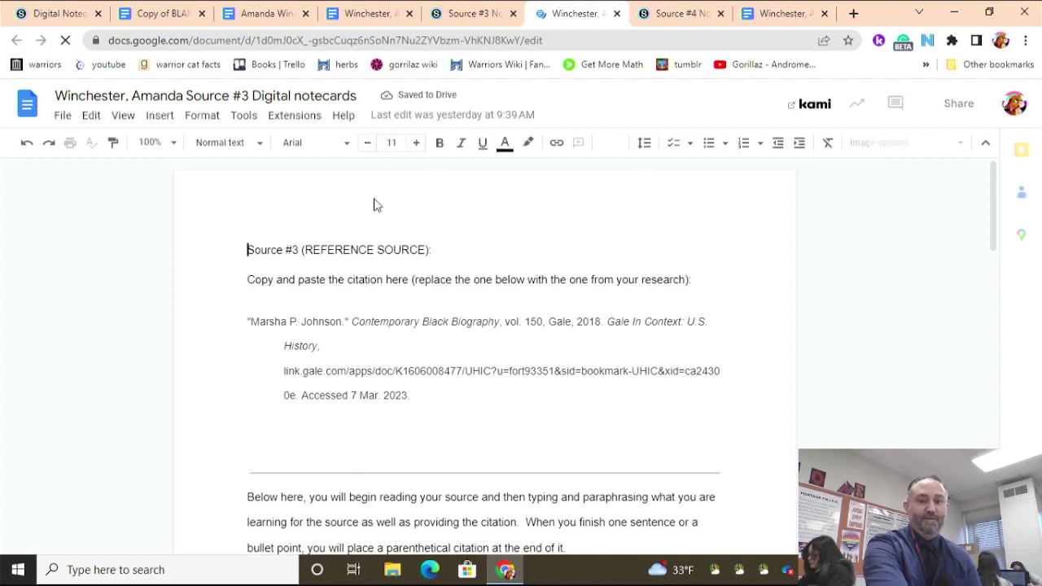
Open the submitted document from the Source #4 Notecards assignment and close that assignment's tab.
{"action": "left_click", "coordinate": [688, 14]}
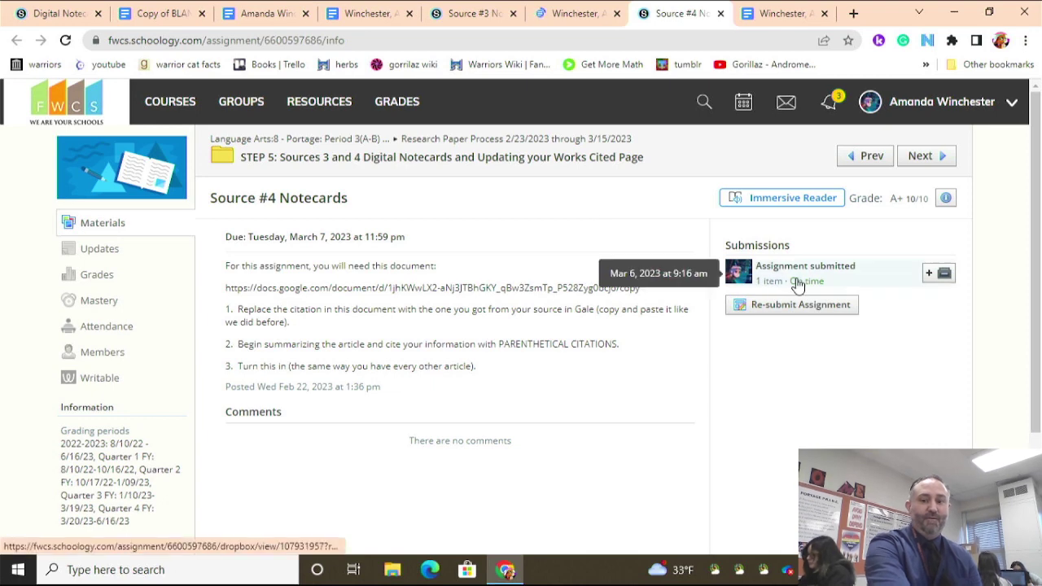
{"action": "left_click", "coordinate": [796, 279]}
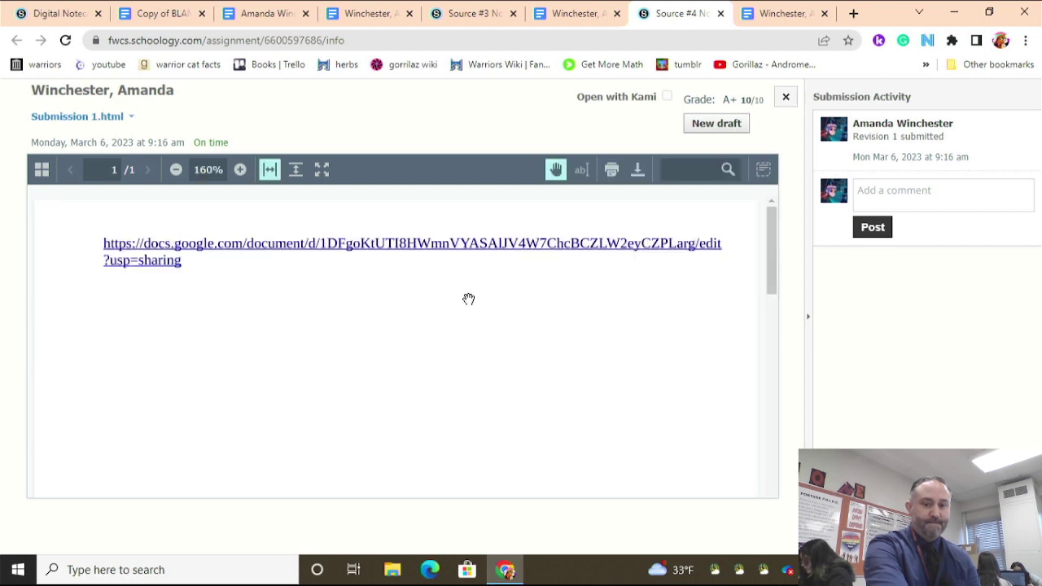
{"action": "left_click", "coordinate": [484, 249]}
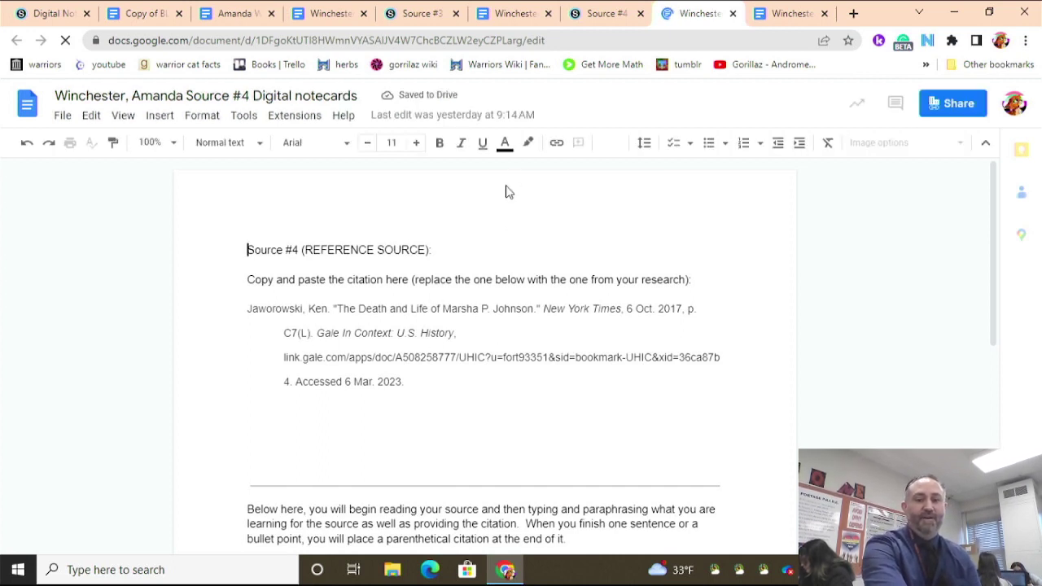
{"action": "left_click", "coordinate": [640, 13]}
Close the Source #3 submission view and open the "Step 6: Finding Sources 5 and 6" folder in the Research Paper Process materials.
{"action": "left_click", "coordinate": [451, 15]}
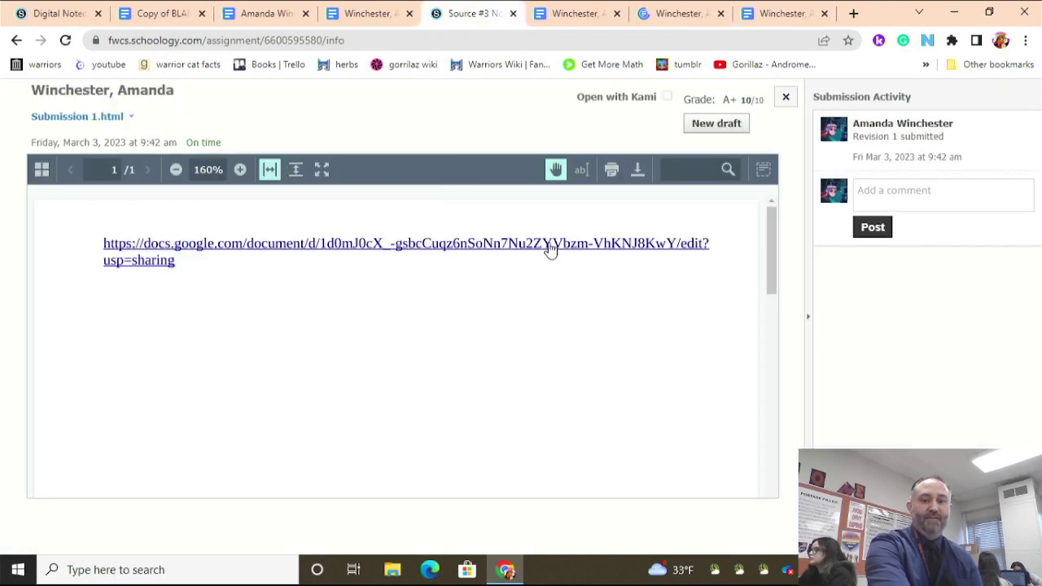
{"action": "left_click", "coordinate": [786, 97]}
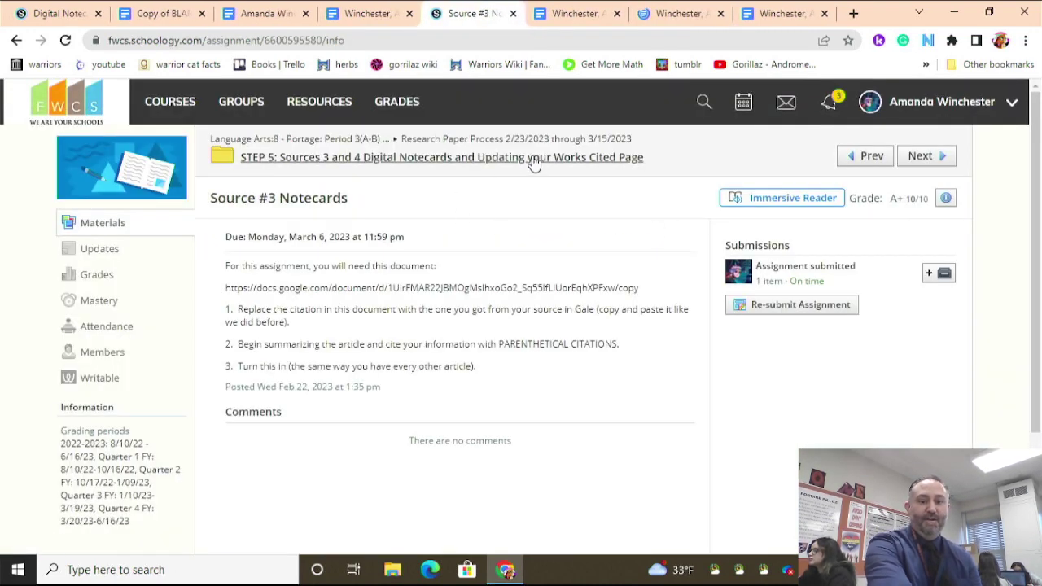
{"action": "left_click", "coordinate": [585, 141]}
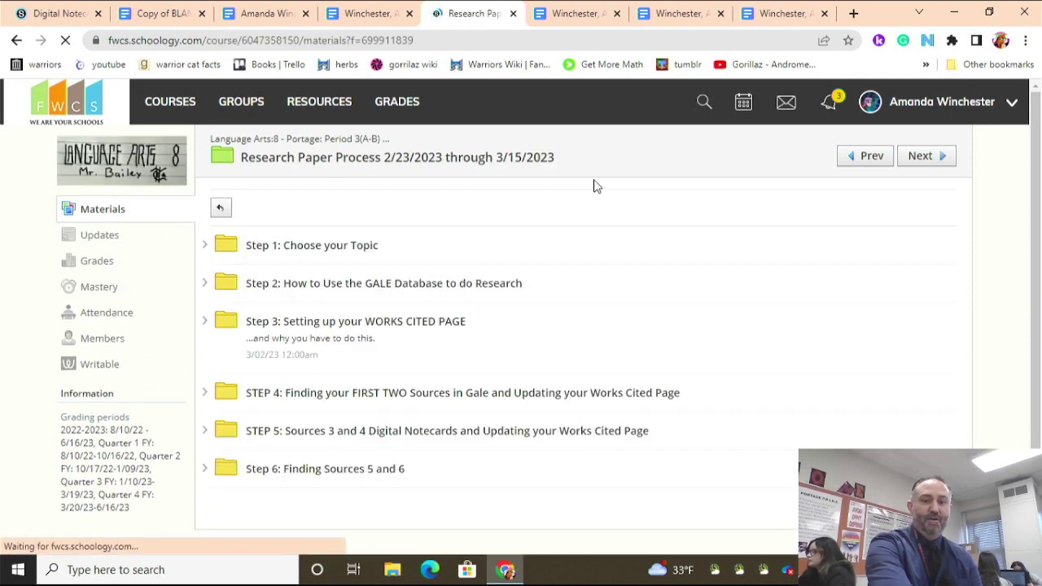
{"action": "left_click", "coordinate": [322, 475]}
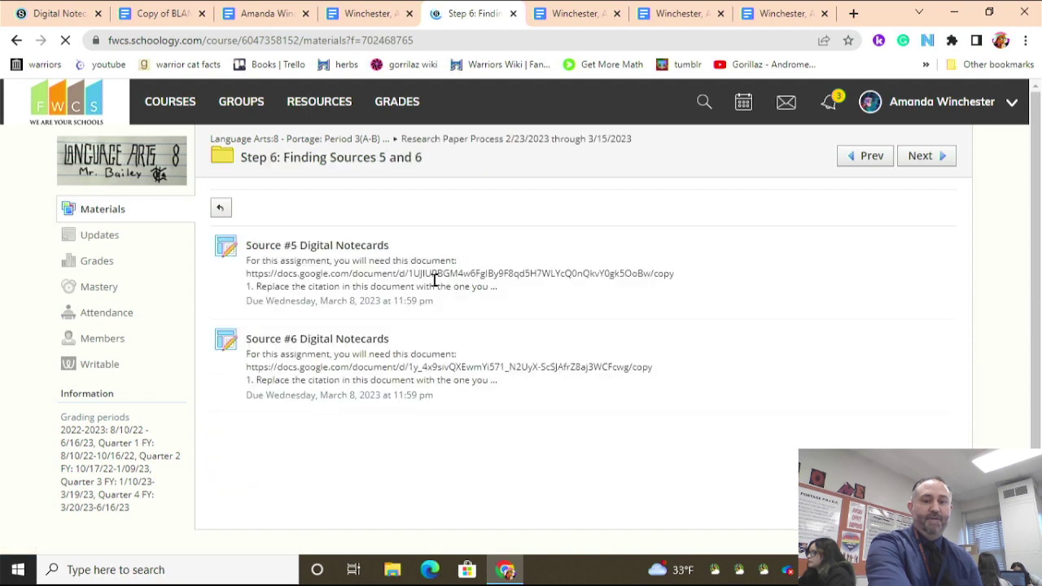
Open the submitted document from the Source #5 Digital Notecards assignment and close that assignment's tab.
{"action": "left_click", "coordinate": [349, 245]}
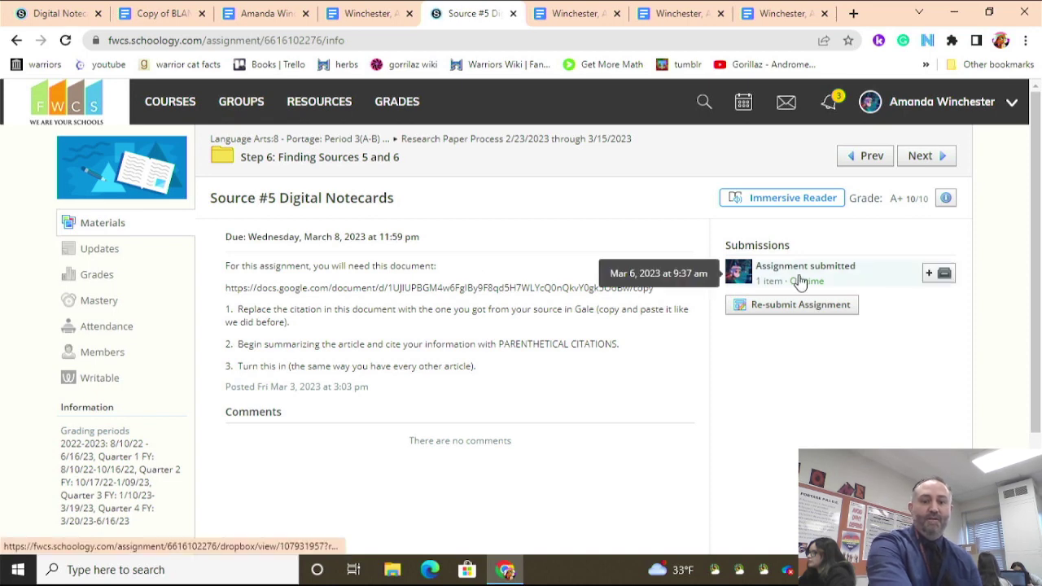
{"action": "left_click", "coordinate": [800, 281]}
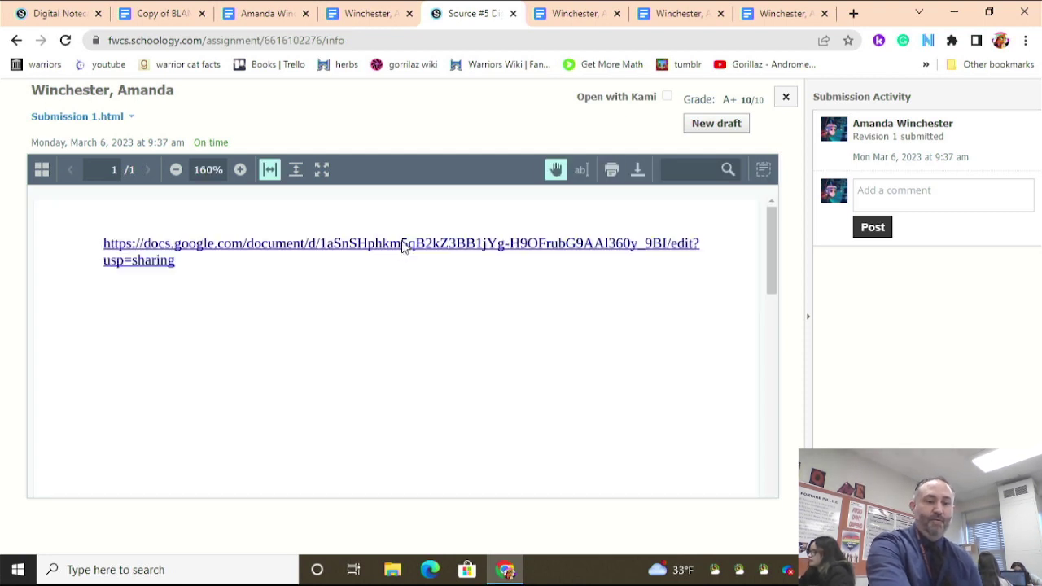
{"action": "left_click", "coordinate": [404, 248]}
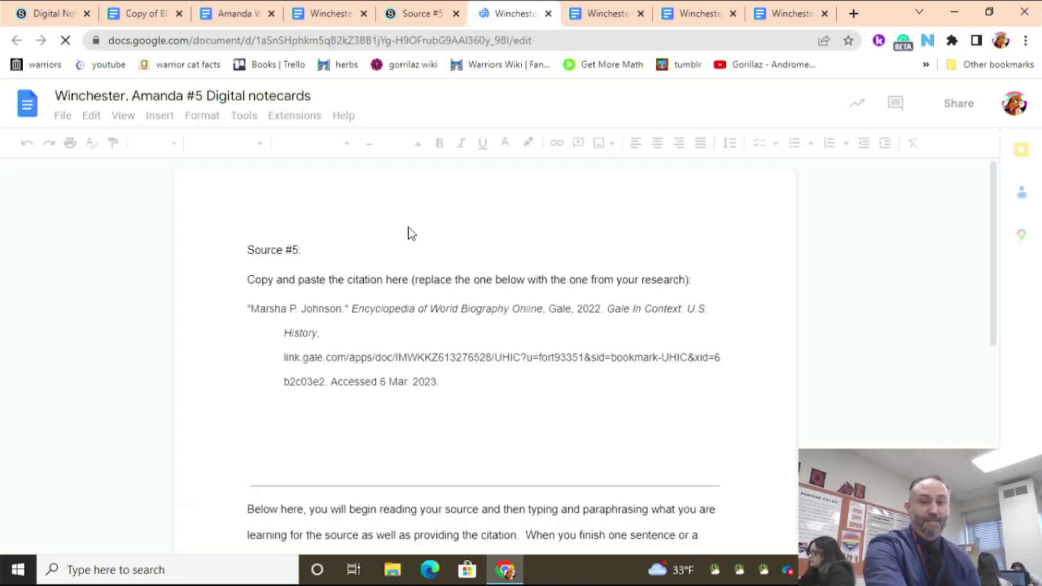
{"action": "left_click", "coordinate": [430, 13]}
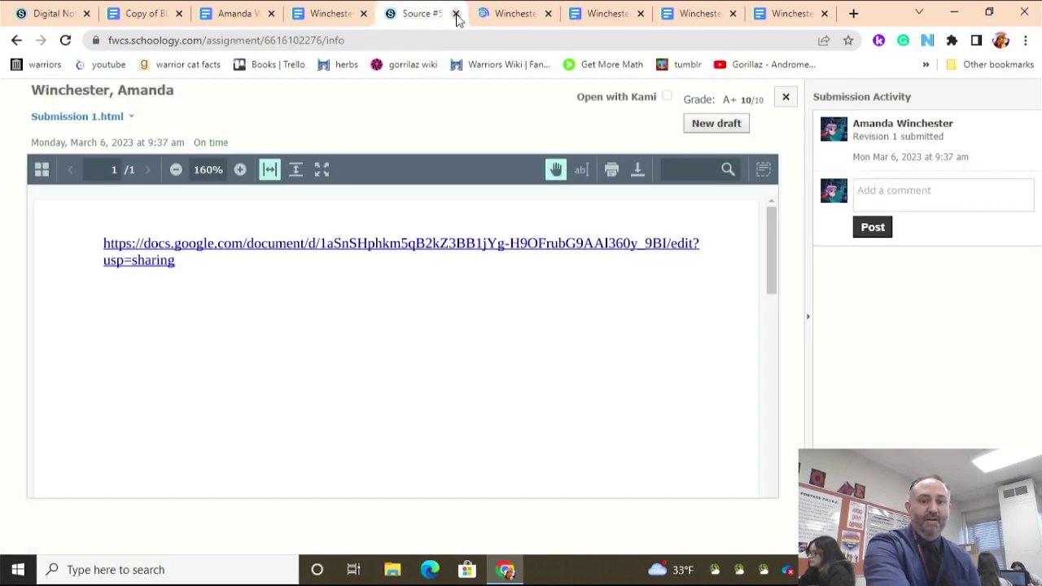
{"action": "left_click", "coordinate": [456, 13]}
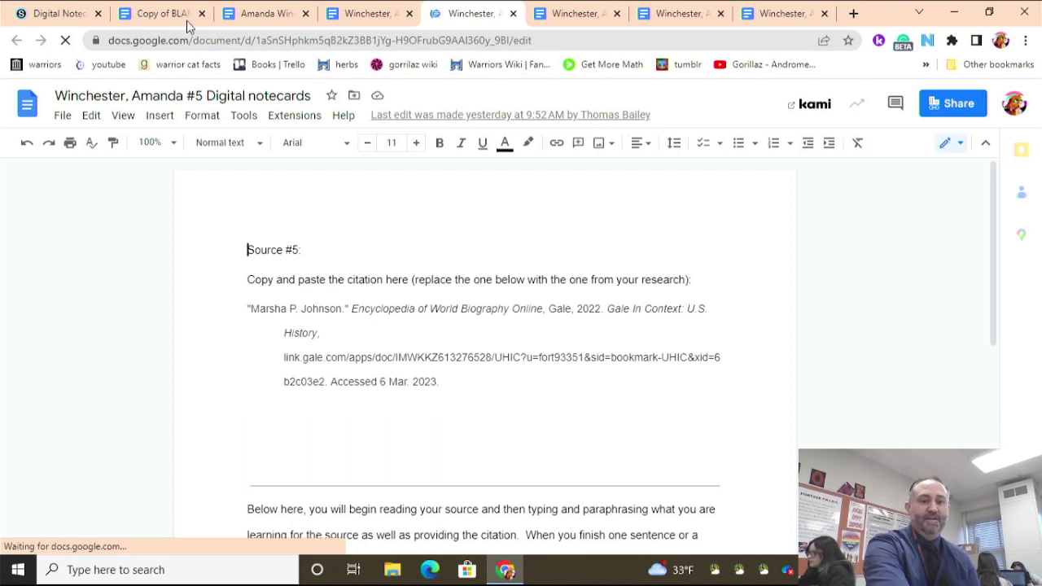
Review the earlier filled-in Works Cited Template and the copy of the blank template.
{"action": "left_click", "coordinate": [773, 21]}
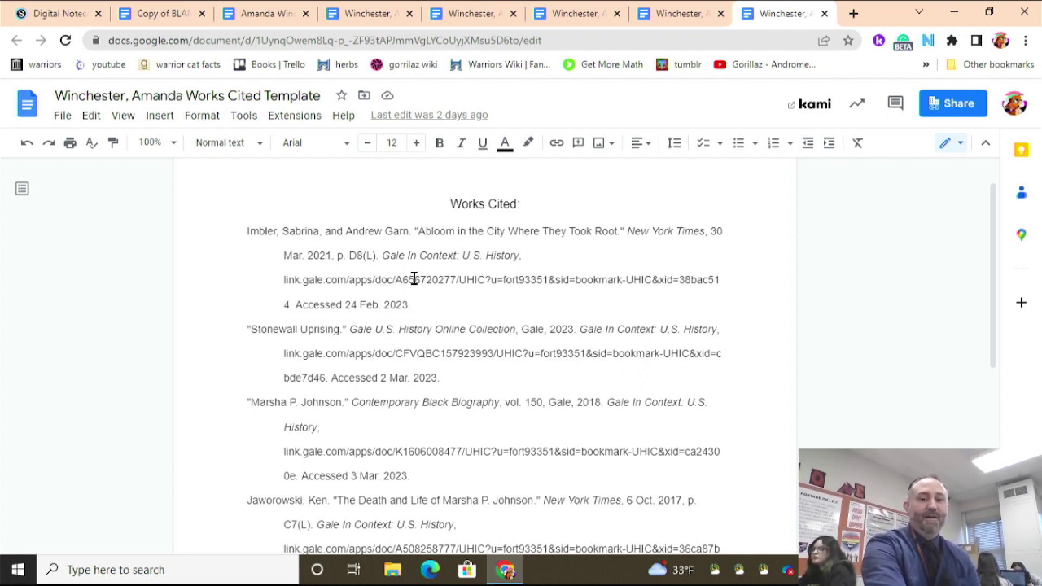
{"action": "left_click", "coordinate": [193, 23]}
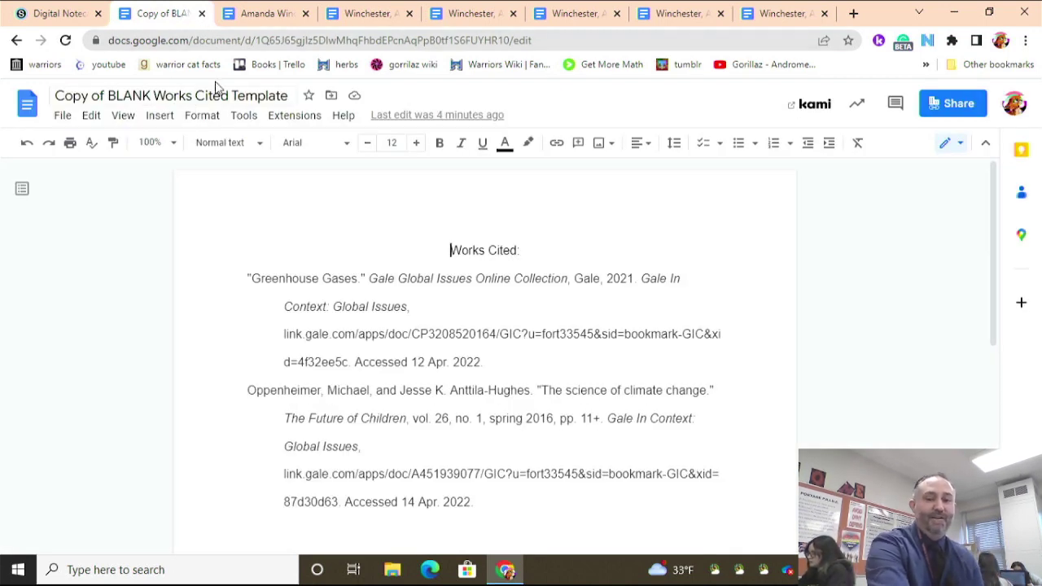
Replace the "Greenhouse Gases" entry in the blank template copy with the citation copied from the Source #1 notecards, and close the Source #1 document.
{"action": "left_click", "coordinate": [272, 18]}
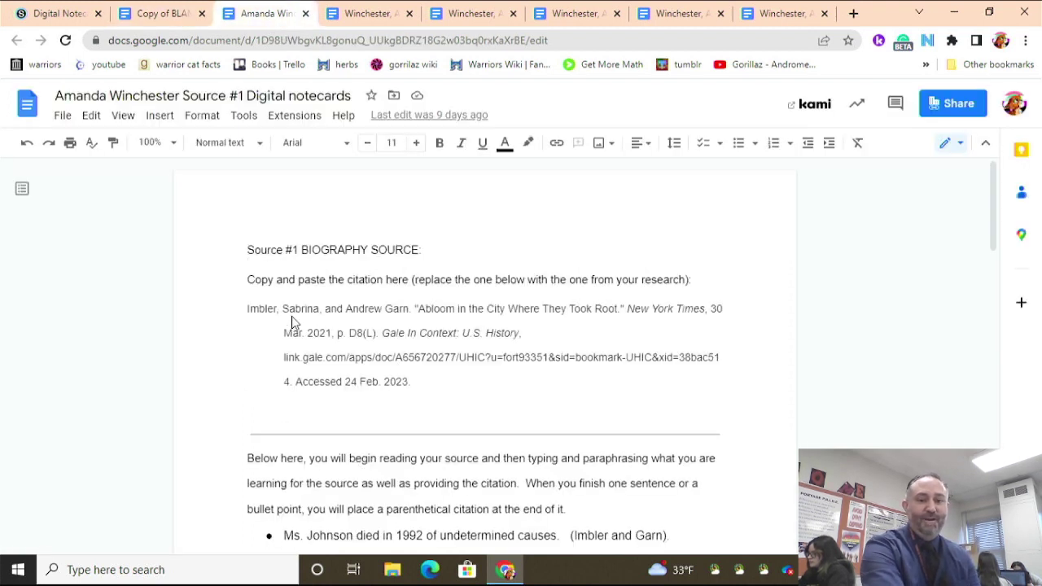
{"action": "left_click", "coordinate": [415, 385]}
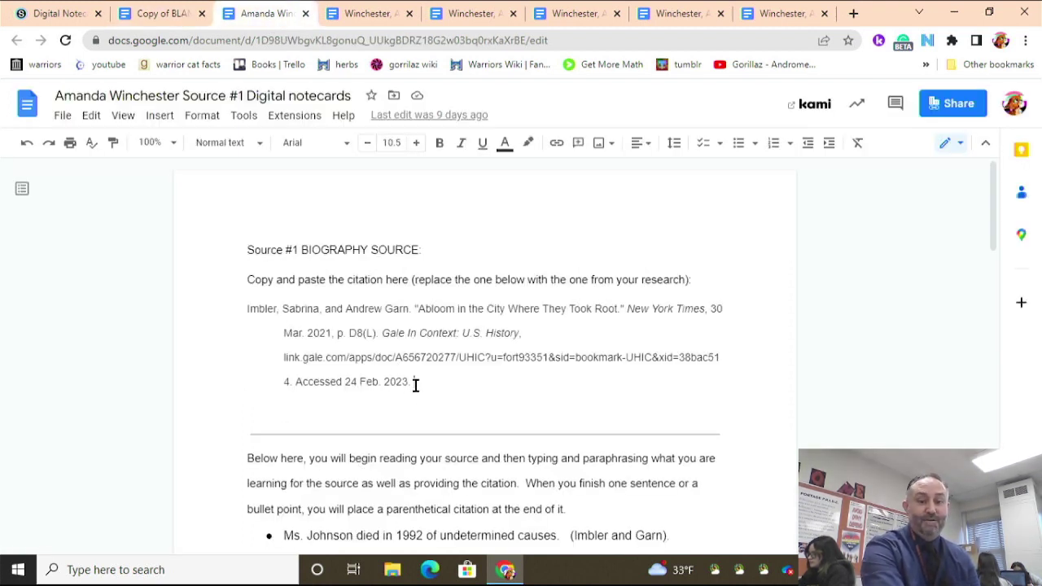
{"action": "left_click_drag", "start_coordinate": [407, 385], "coordinate": [243, 303]}
{"action": "key", "text": "ctrl+c"}
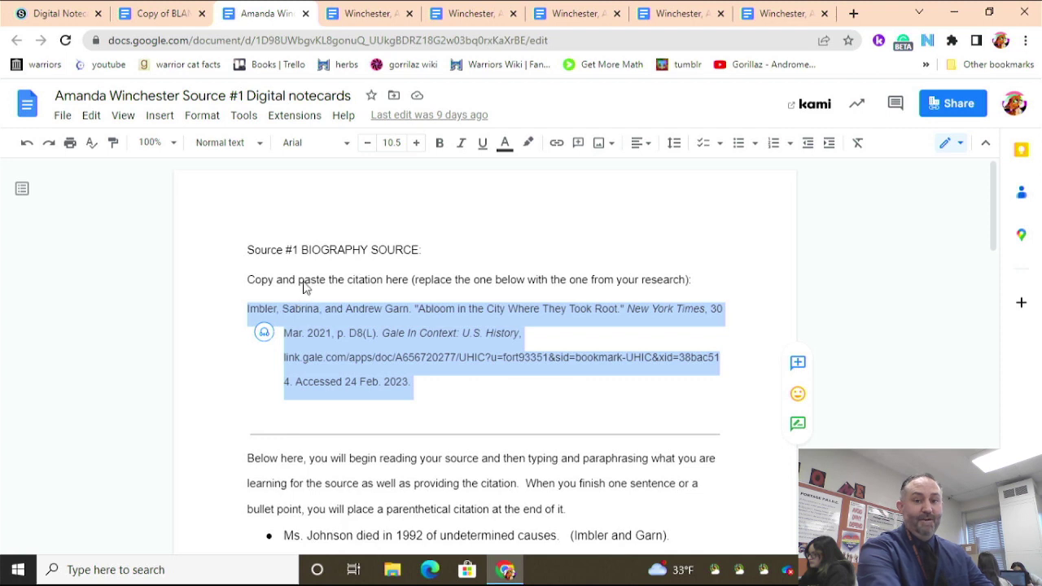
{"action": "left_click", "coordinate": [167, 13]}
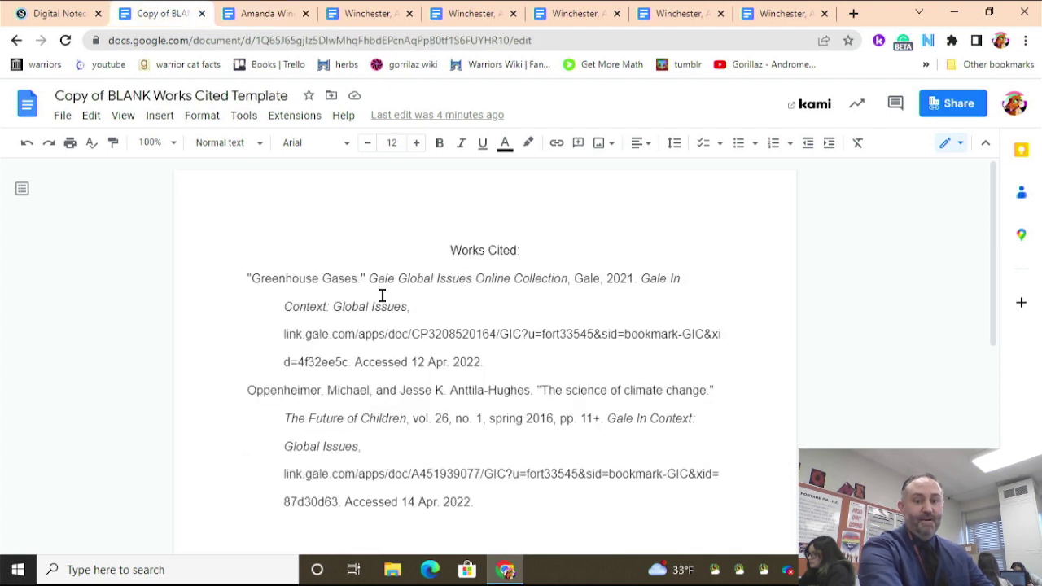
{"action": "left_click_drag", "start_coordinate": [499, 370], "coordinate": [236, 286]}
{"action": "key", "text": "ctrl+v"}
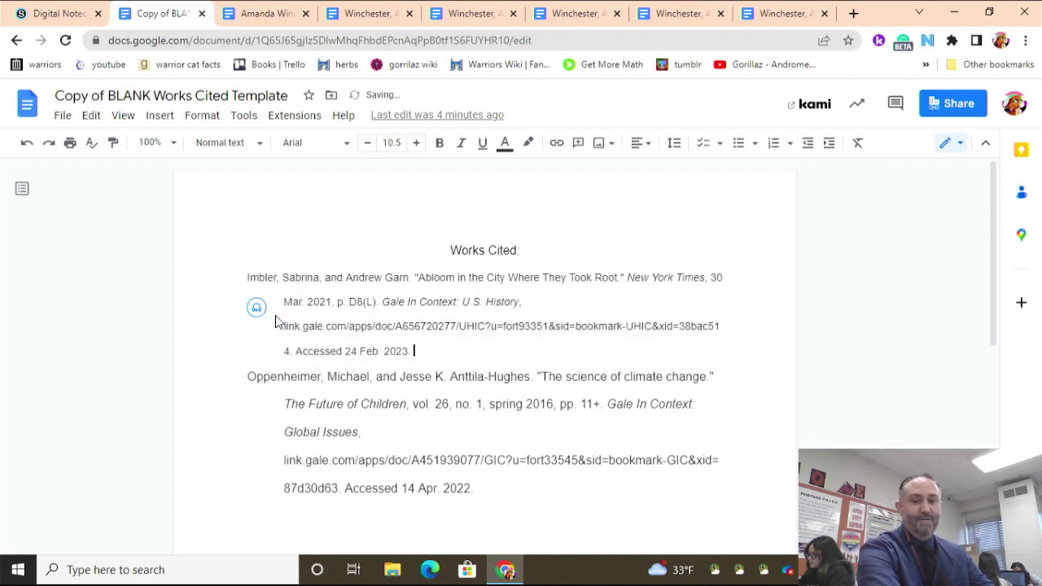
{"action": "left_click", "coordinate": [277, 10]}
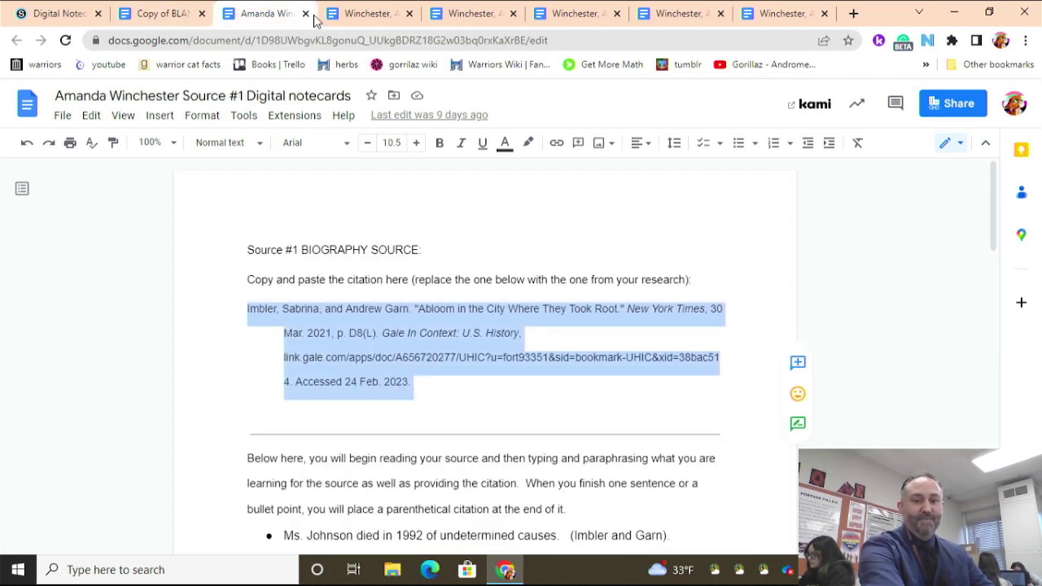
{"action": "left_click", "coordinate": [306, 16]}
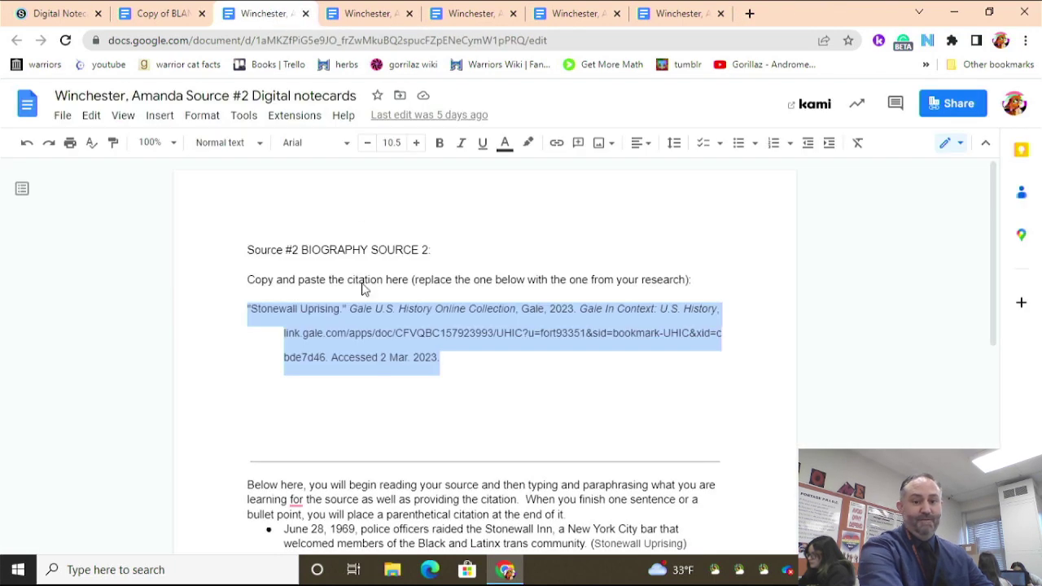
Replace the "The science of climate change" entry in the template copy with the "Stonewall Uprising" citation from the Source #2 notecards.
{"action": "left_click", "coordinate": [453, 337]}
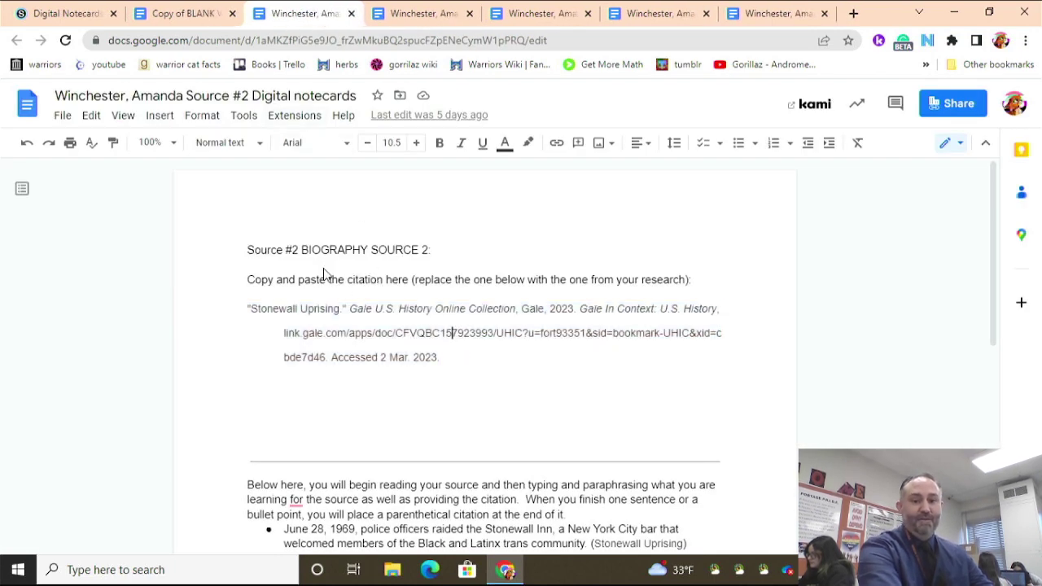
{"action": "left_click_drag", "start_coordinate": [455, 375], "coordinate": [278, 320]}
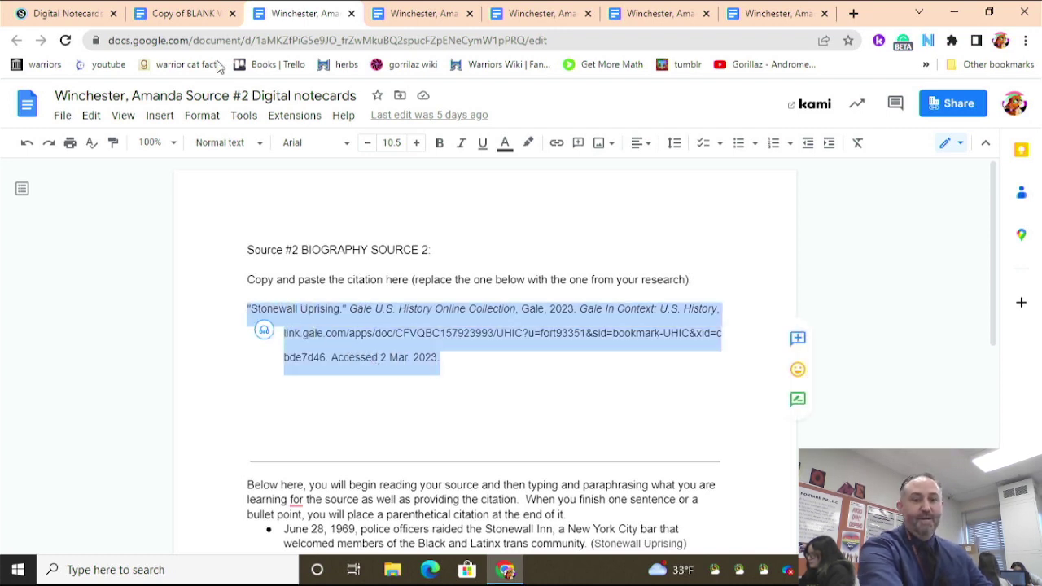
{"action": "left_click", "coordinate": [180, 13]}
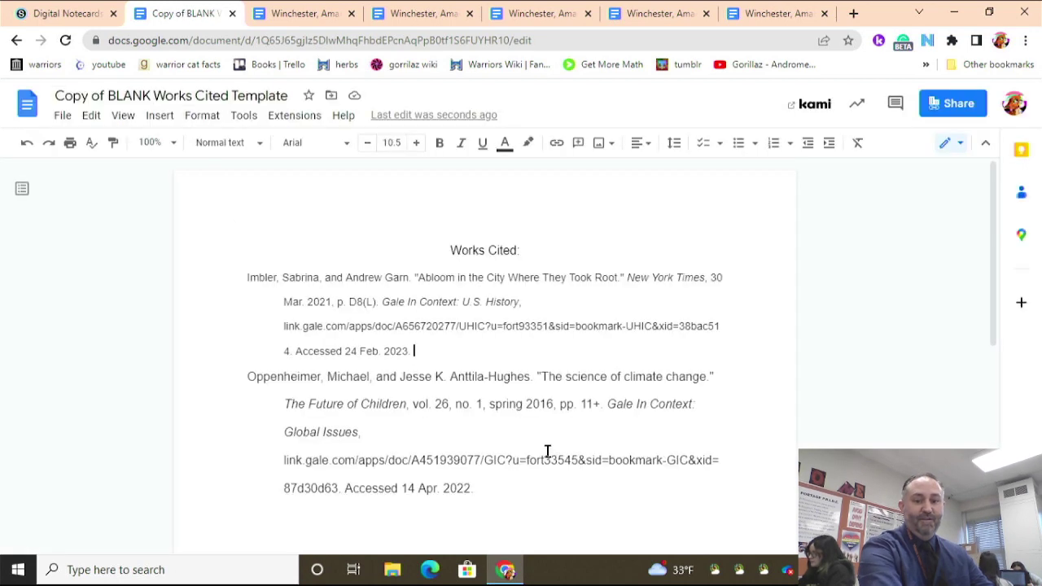
{"action": "left_click_drag", "start_coordinate": [478, 486], "coordinate": [242, 377]}
{"action": "type", "text": "\"Stonewall Uprising.\" Gale U.S. History Online Collection, Gale, 2023. Gale In Context: U.S. History, link.gale.com/apps/doc/CFVQBC157923993/UHIC?u=fort93351&sid=bookmark-UHIC&xid=cbde7d46. Accessed 2 Mar. 2023."}
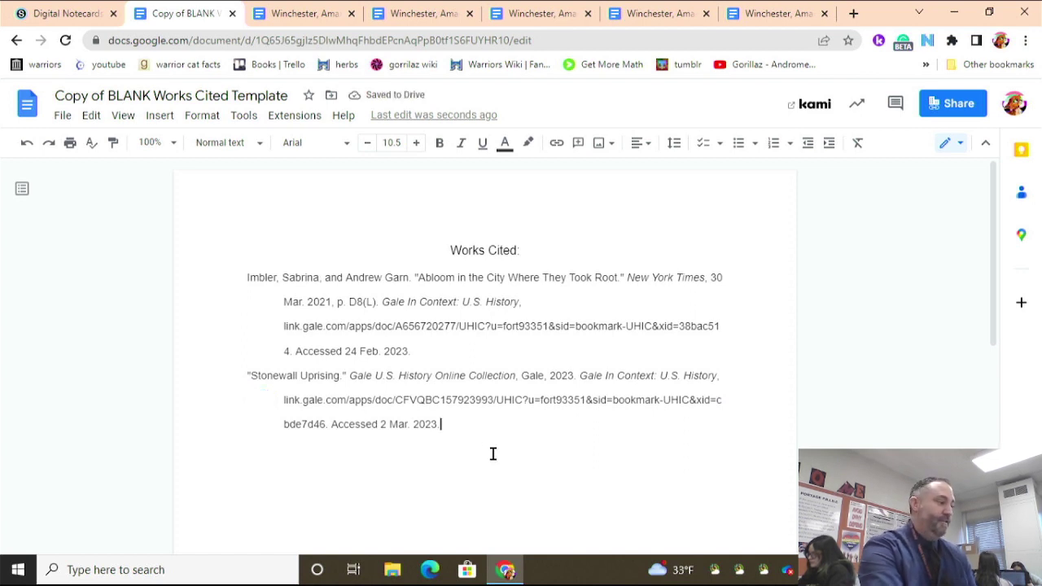
Highlight the opening words of both works cited entries to compare their starting letters, and return to the Source #2 notecards.
{"action": "left_click_drag", "start_coordinate": [244, 278], "coordinate": [289, 278]}
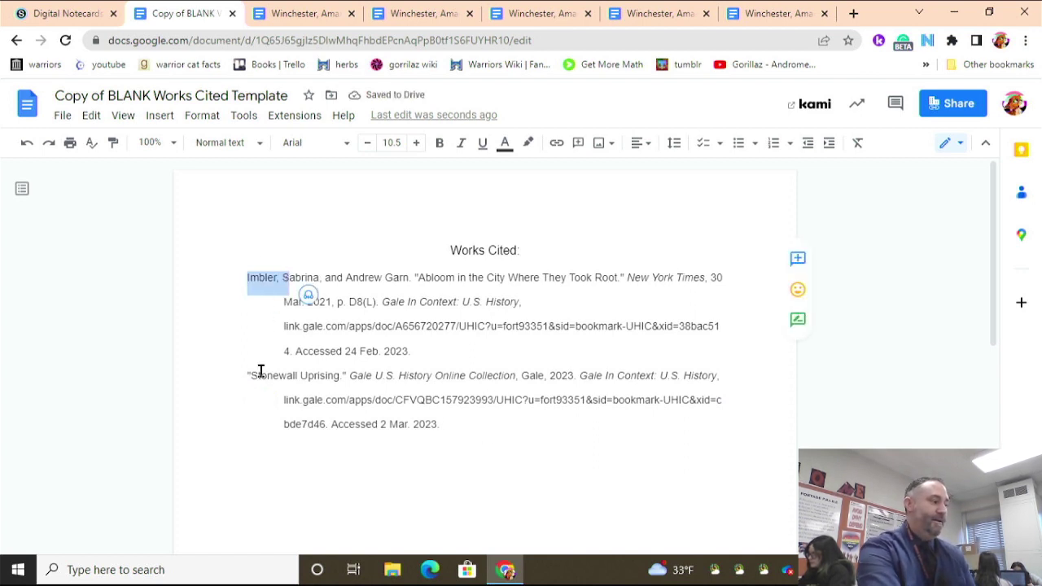
{"action": "left_click_drag", "start_coordinate": [248, 373], "coordinate": [286, 375]}
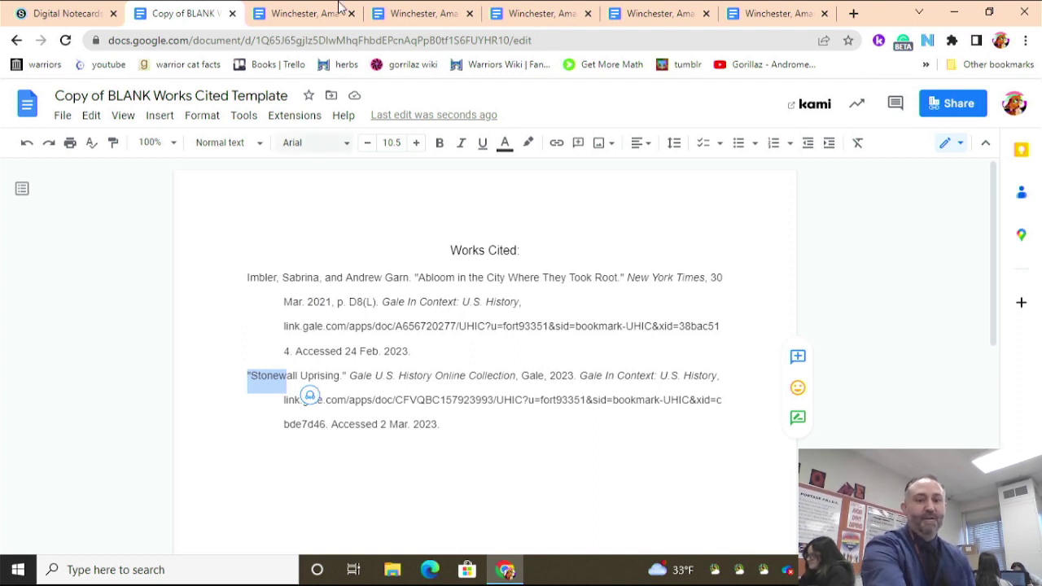
{"action": "left_click", "coordinate": [295, 13]}
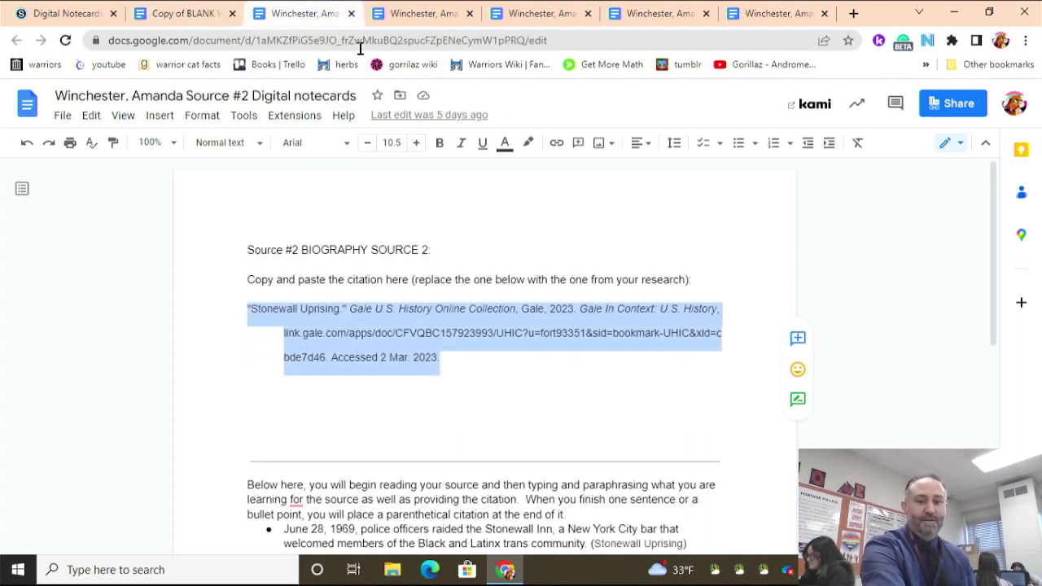
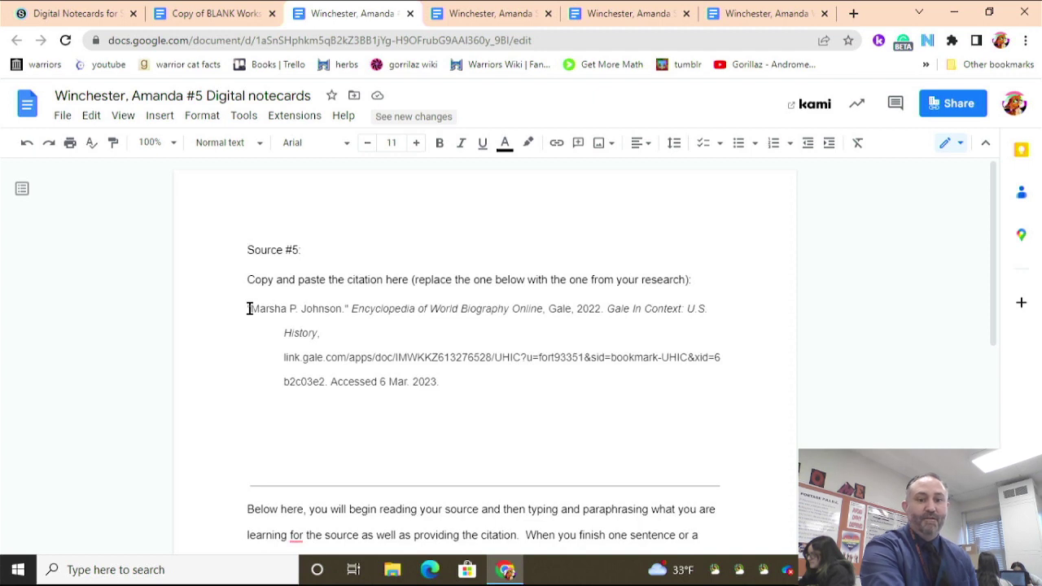
Copy the "Marsha P. Johnson" Encyclopedia of World Biography Online citation from the Source #5 notecards and return to the works cited copy.
{"action": "mouse_move", "coordinate": [246, 309]}
{"action": "left_mouse_down"}
{"action": "mouse_move", "coordinate": [325, 321]}
{"action": "mouse_move", "coordinate": [448, 401]}
{"action": "mouse_move", "coordinate": [449, 382]}
{"action": "mouse_move", "coordinate": [328, 325]}
{"action": "mouse_move", "coordinate": [239, 308]}
{"action": "left_mouse_up"}
{"action": "key", "text": "ctrl+c"}
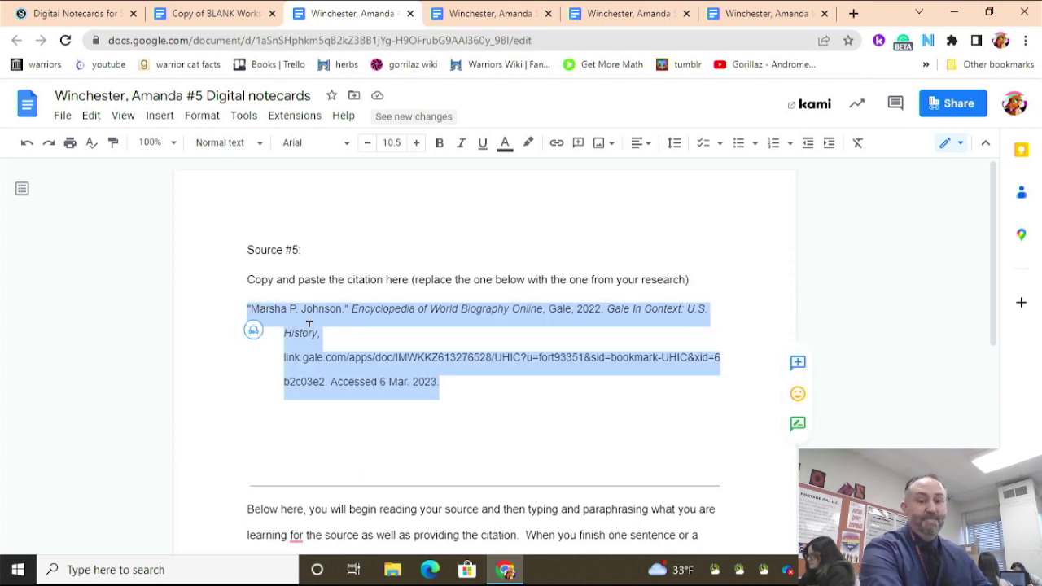
{"action": "left_click", "coordinate": [229, 17]}
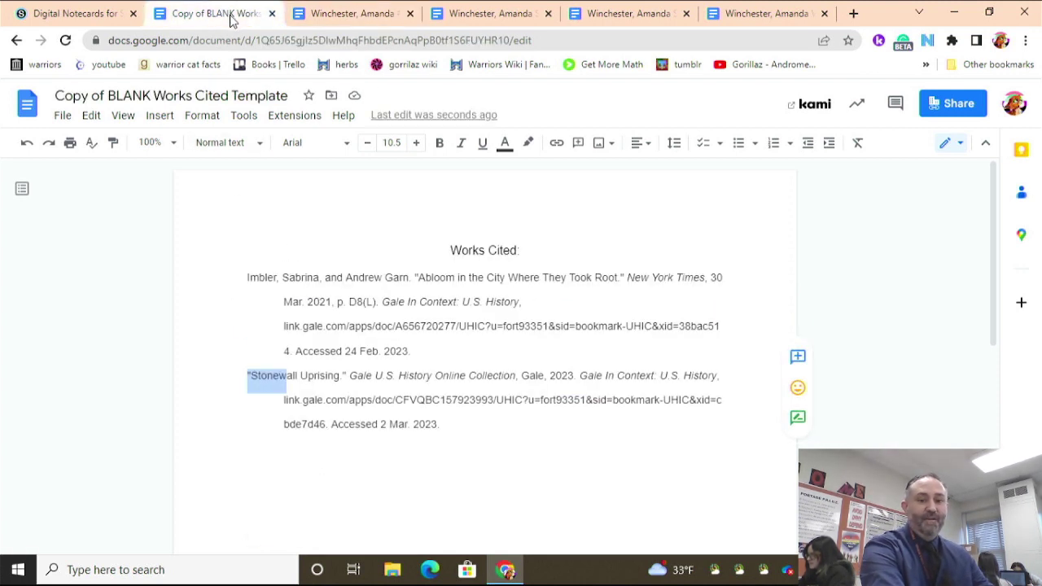
{"action": "left_click", "coordinate": [361, 18]}
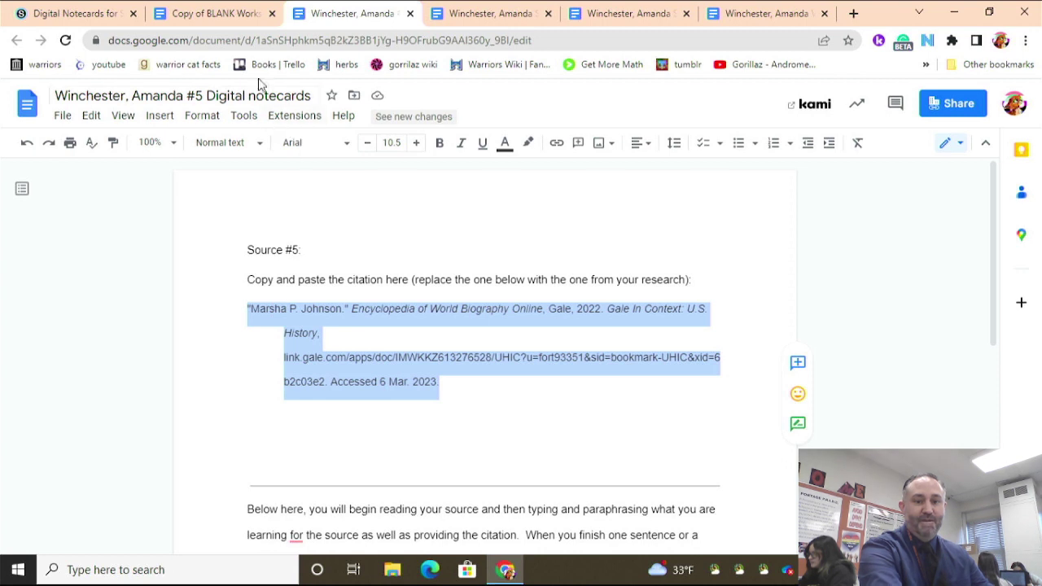
{"action": "left_click", "coordinate": [240, 20]}
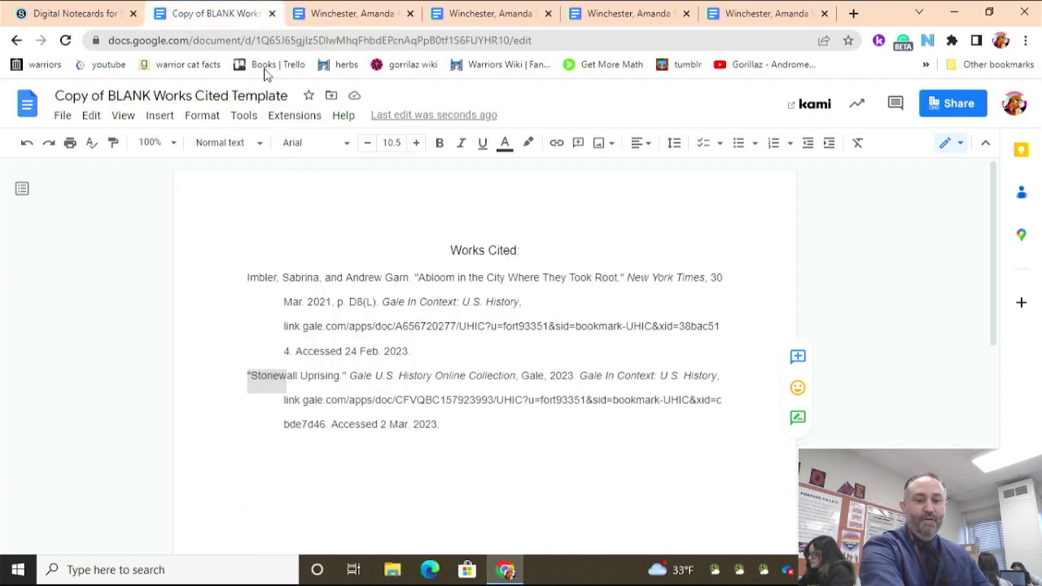
Paste the copied citation on a new line between the "Abloom in the City" and "Stonewall Uprising" entries, and close the Source #5 notecards.
{"action": "left_click", "coordinate": [338, 425]}
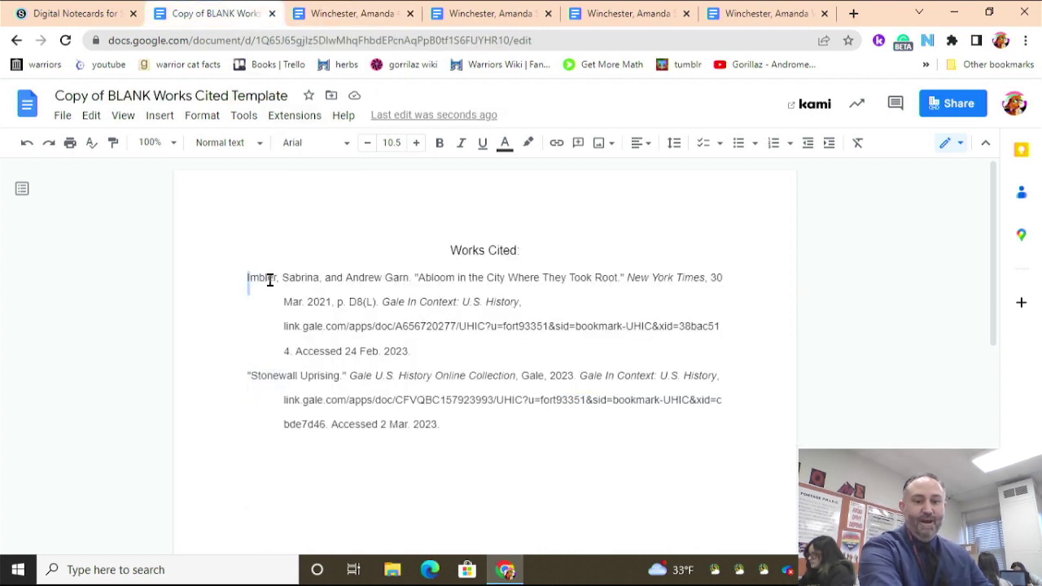
{"action": "left_click_drag", "start_coordinate": [248, 277], "coordinate": [279, 282]}
{"action": "left_click_drag", "start_coordinate": [243, 376], "coordinate": [267, 379]}
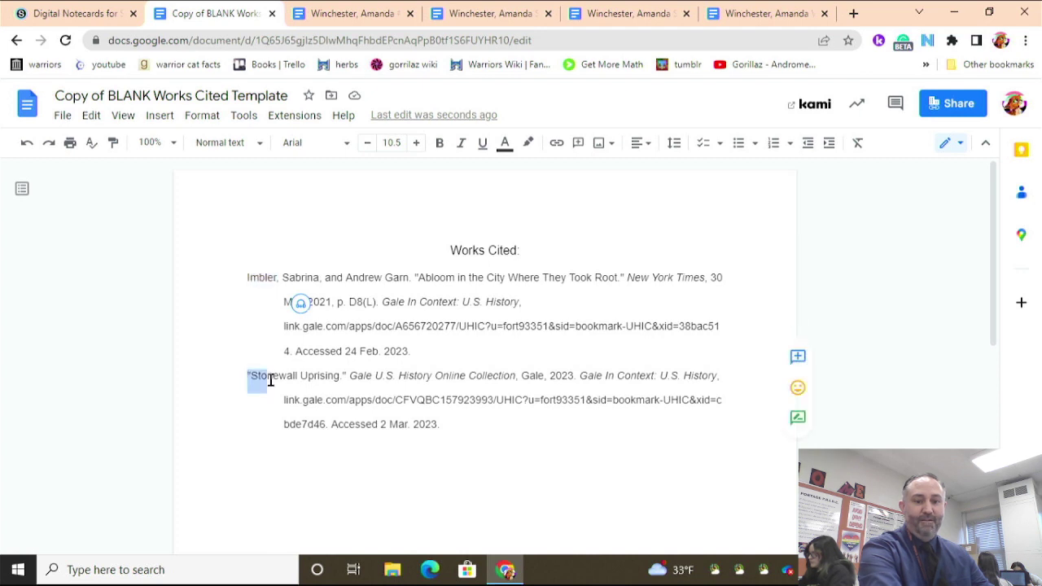
{"action": "left_click", "coordinate": [446, 351]}
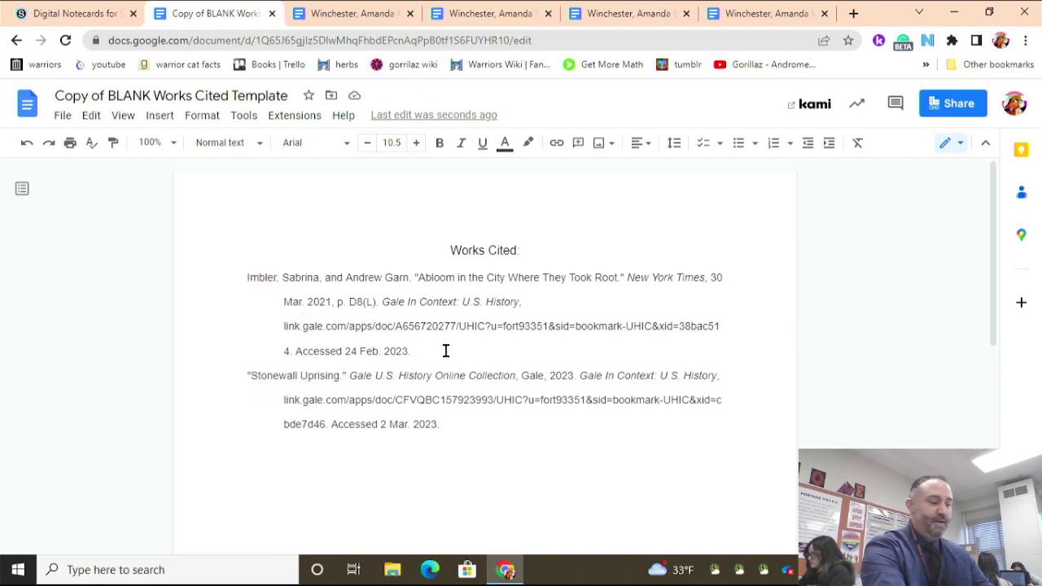
{"action": "key", "text": "Return"}
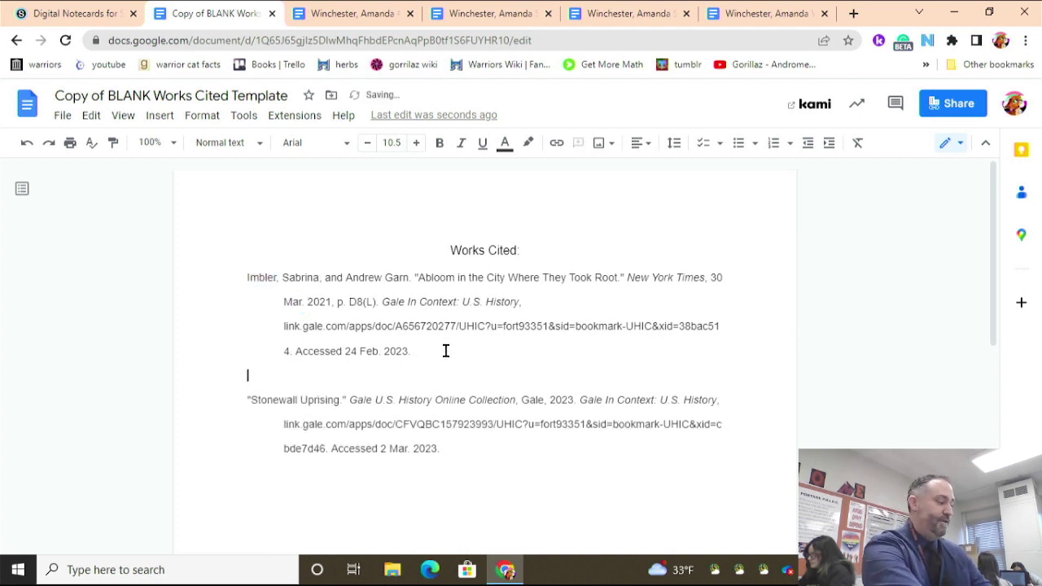
{"action": "key", "text": "ctrl+v"}
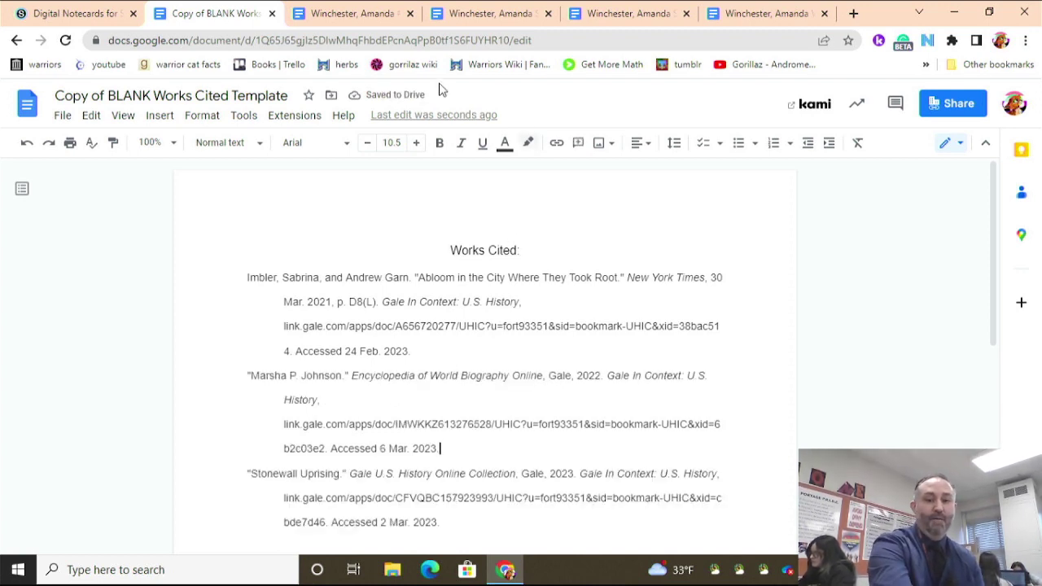
{"action": "left_click", "coordinate": [355, 15]}
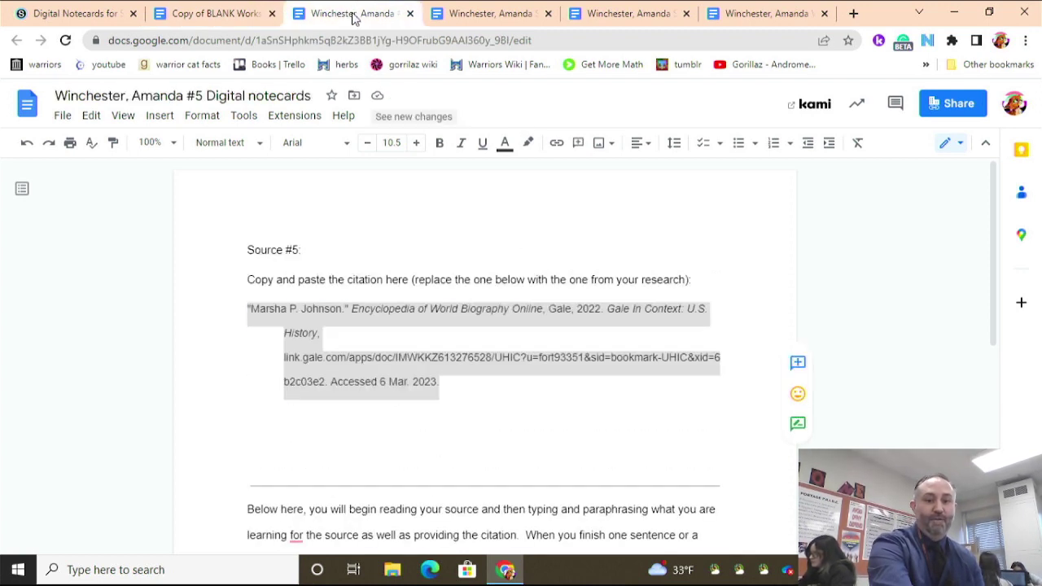
{"action": "left_click", "coordinate": [410, 14]}
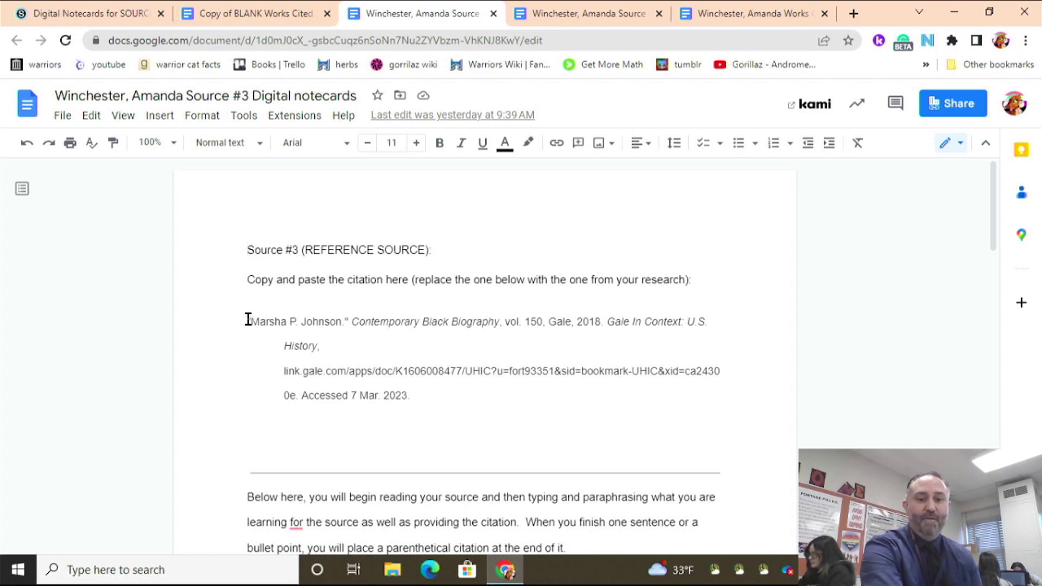
Copy the "Marsha P. Johnson" Contemporary Black Biography citation from the Source #3 notecards and compare it with the similarly titled works cited entry.
{"action": "left_click_drag", "start_coordinate": [249, 320], "coordinate": [450, 415]}
{"action": "key", "text": "ctrl+c"}
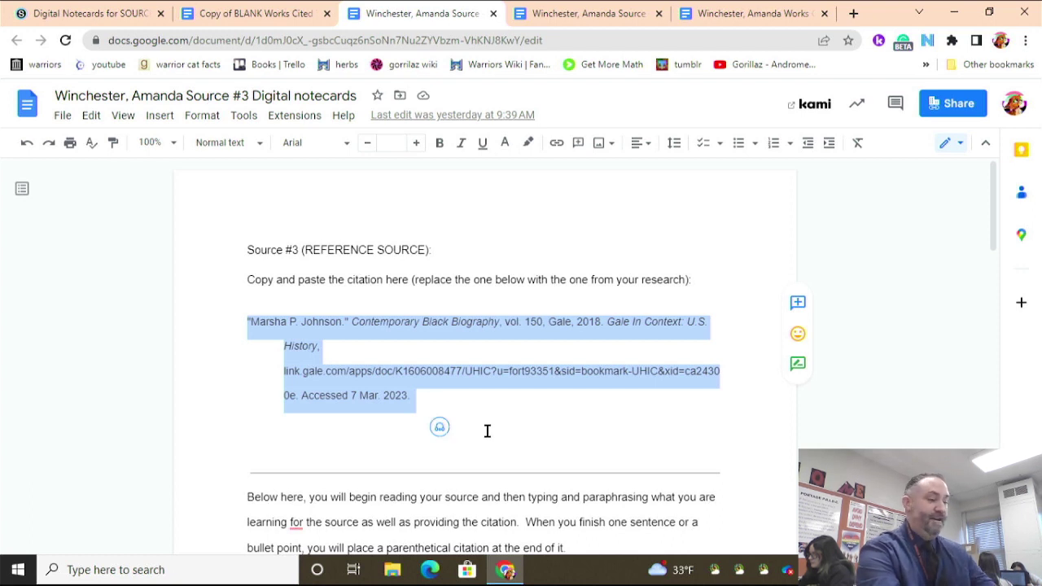
{"action": "left_click", "coordinate": [233, 19]}
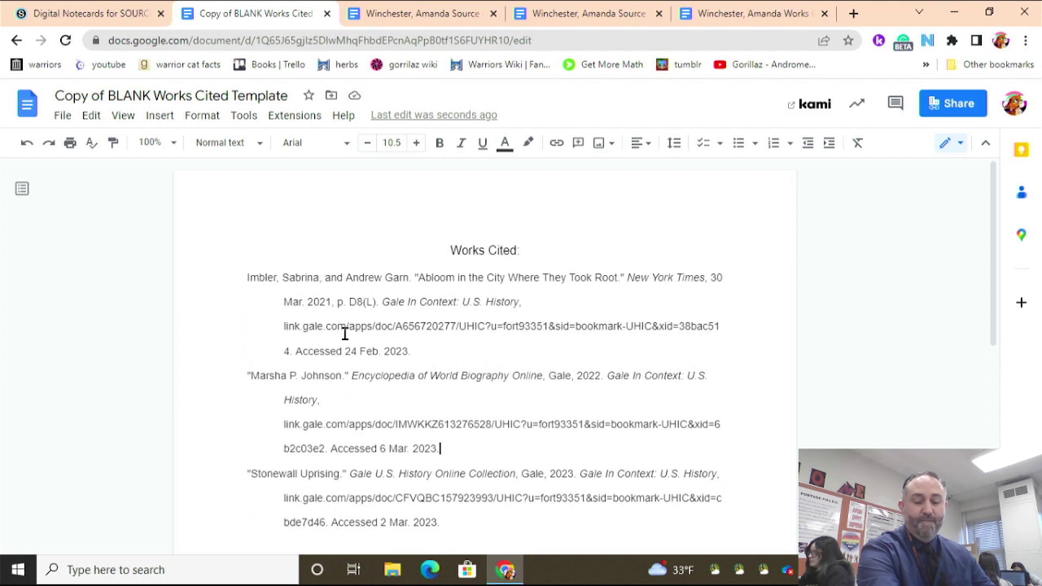
{"action": "left_click_drag", "start_coordinate": [243, 375], "coordinate": [405, 391]}
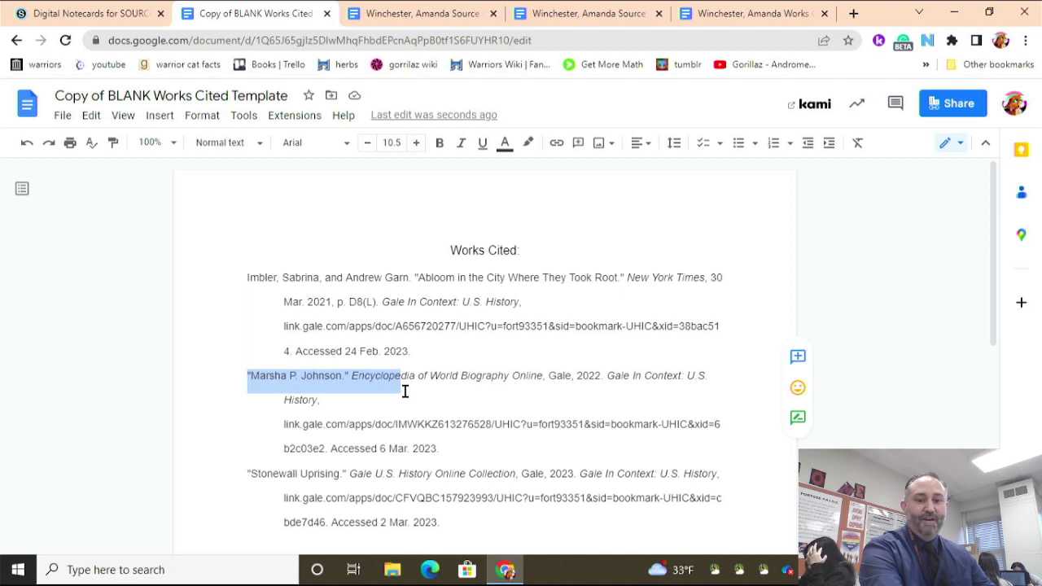
{"action": "left_click", "coordinate": [430, 14]}
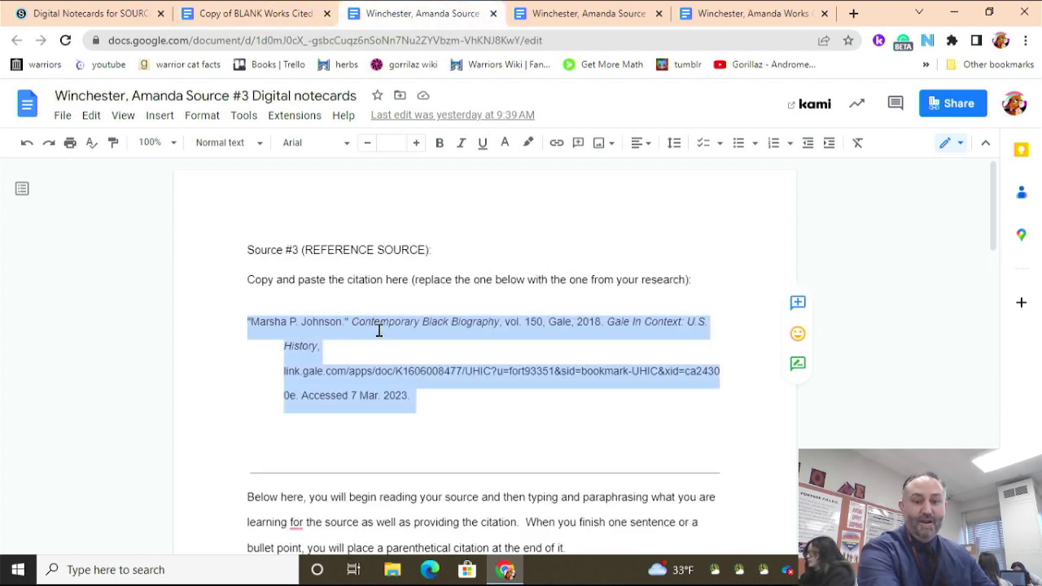
{"action": "left_click", "coordinate": [285, 13]}
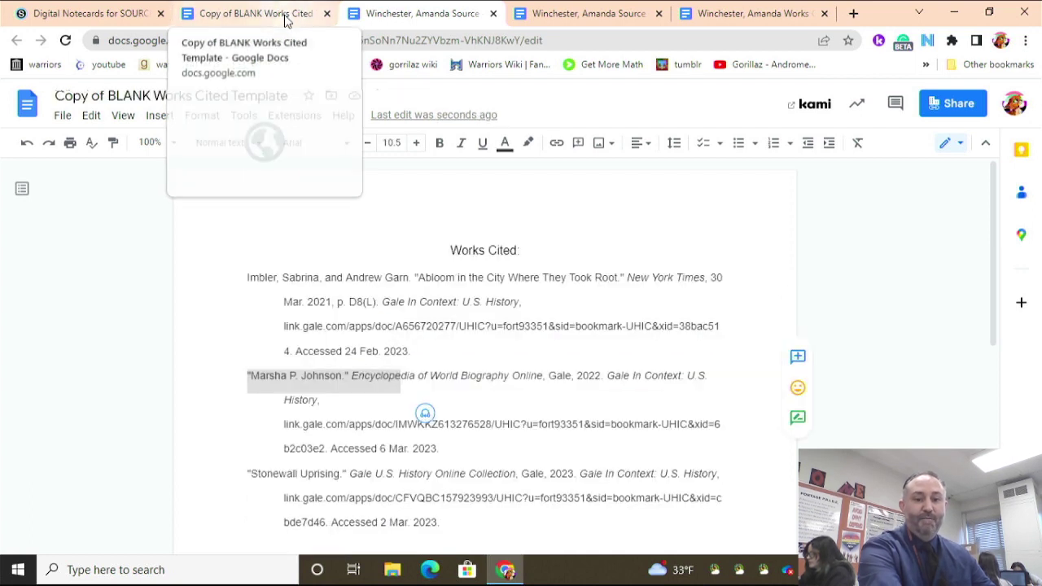
Insert the Contemporary Black Biography citation above the Encyclopedia of World Biography entry without a blank line between them, and close the Source #3 notecards.
{"action": "left_click", "coordinate": [245, 377]}
{"action": "key", "text": "Return"}
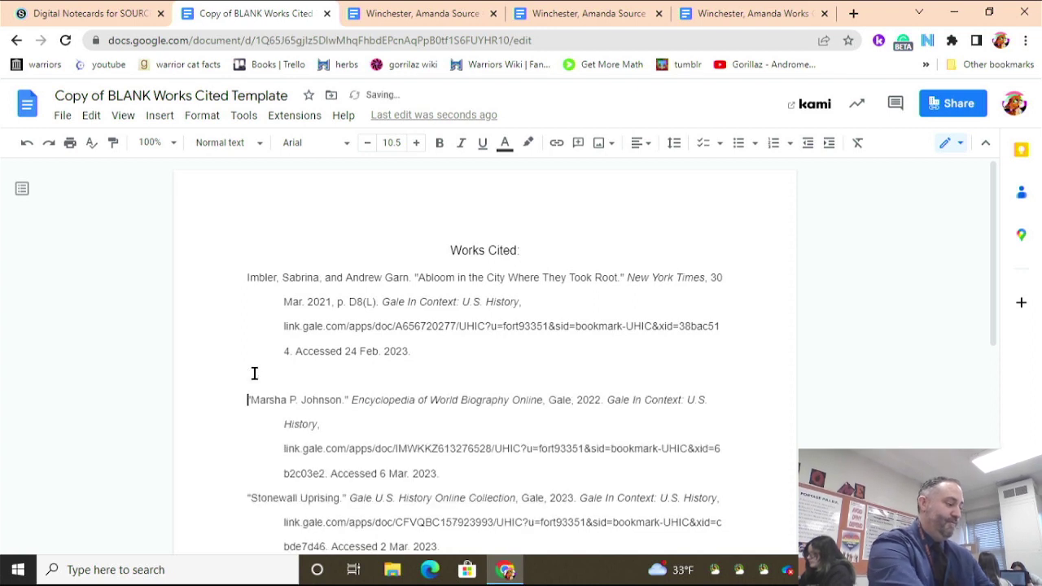
{"action": "key", "text": "ctrl+v"}
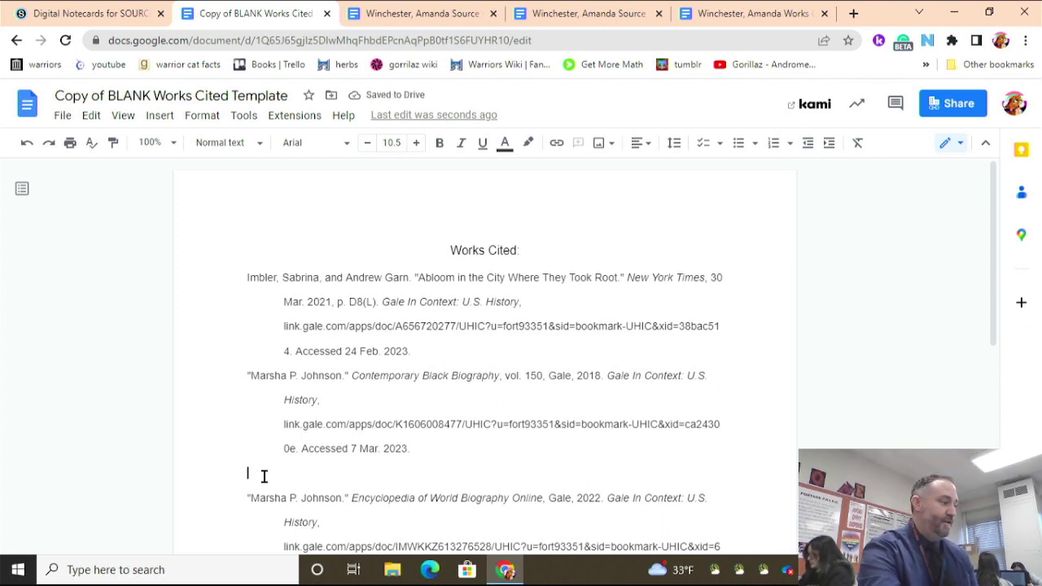
{"action": "key", "text": "BackSpace"}
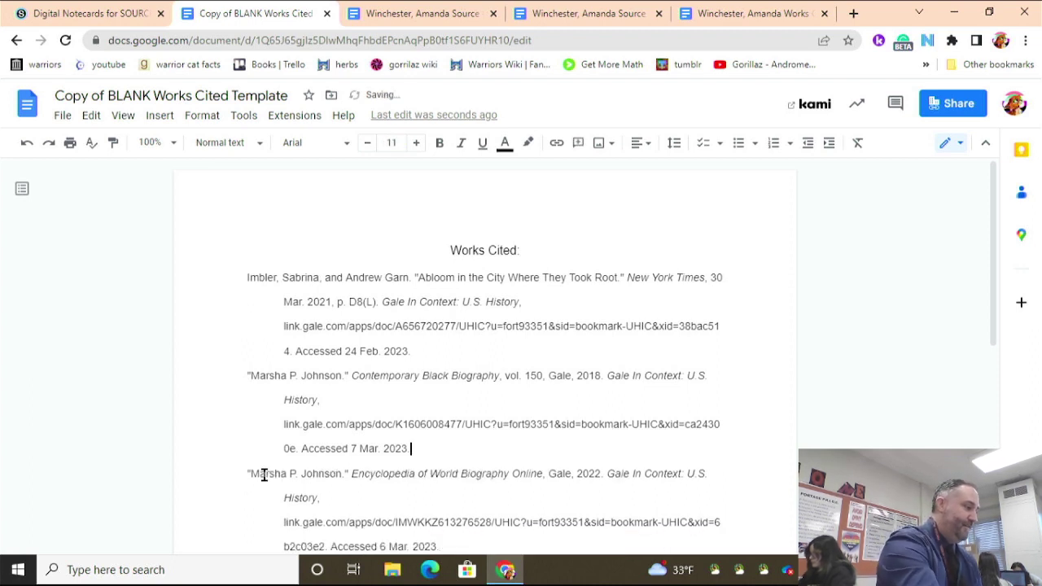
{"action": "left_click_drag", "start_coordinate": [248, 277], "coordinate": [398, 409]}
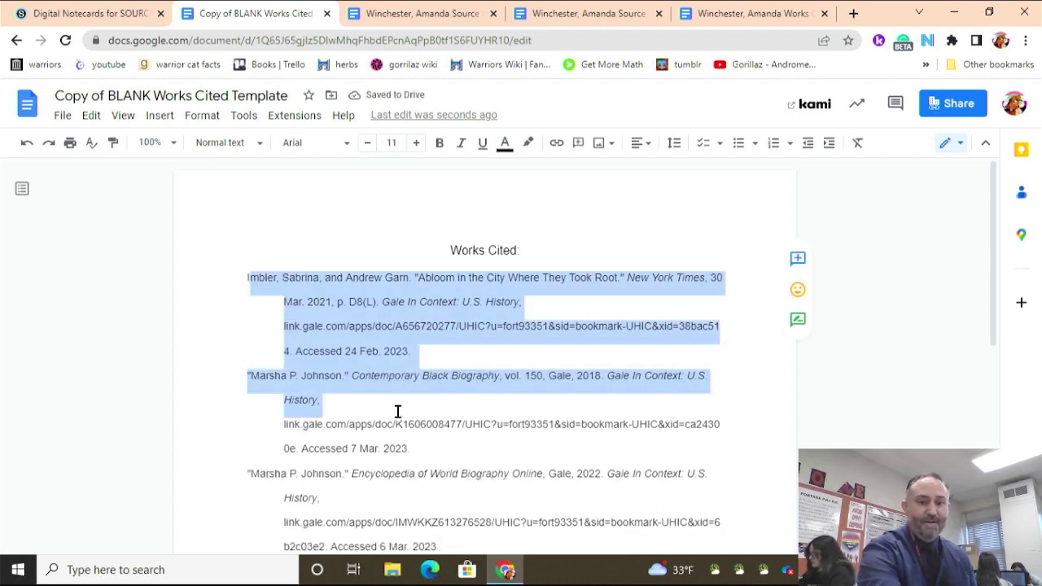
{"action": "left_click", "coordinate": [462, 14]}
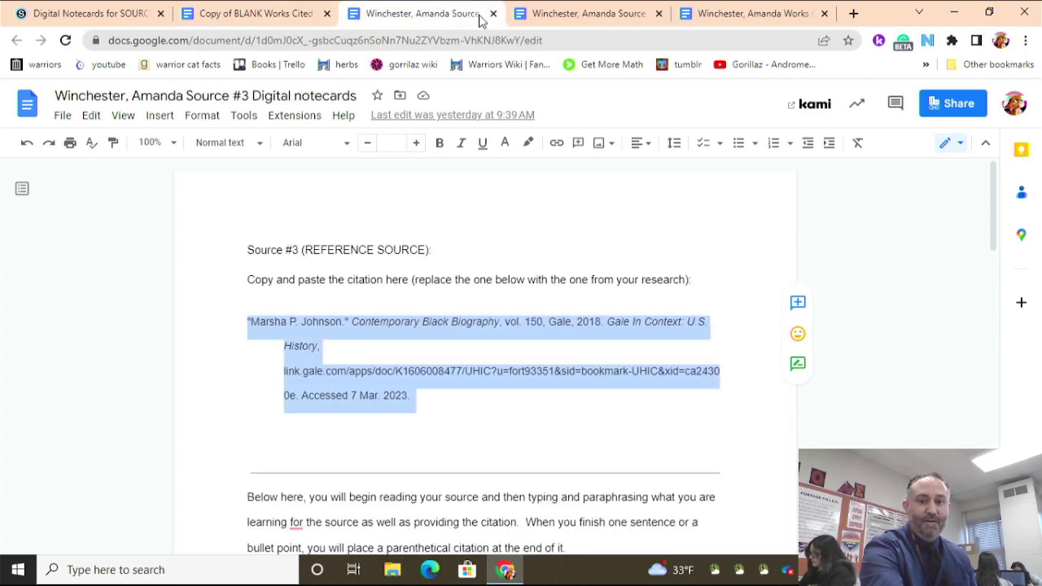
{"action": "left_click", "coordinate": [492, 15]}
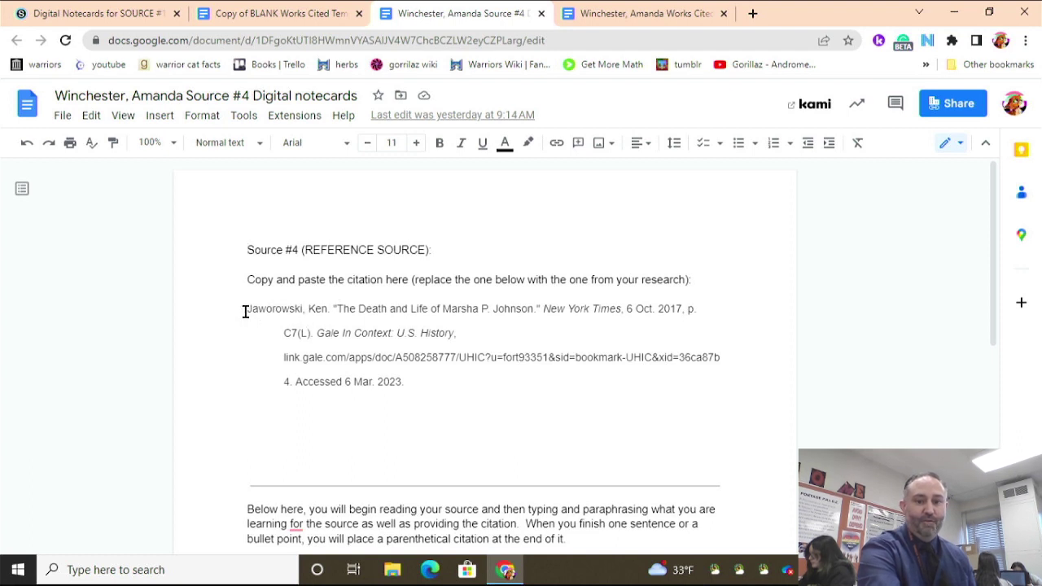
Insert the Source #4 citation "The Death and Life of Marsha P. Johnson" directly after the "Abloom in the City" entry, without a blank line following.
{"action": "left_click_drag", "start_coordinate": [246, 310], "coordinate": [412, 397]}
{"action": "key", "text": "ctrl+c"}
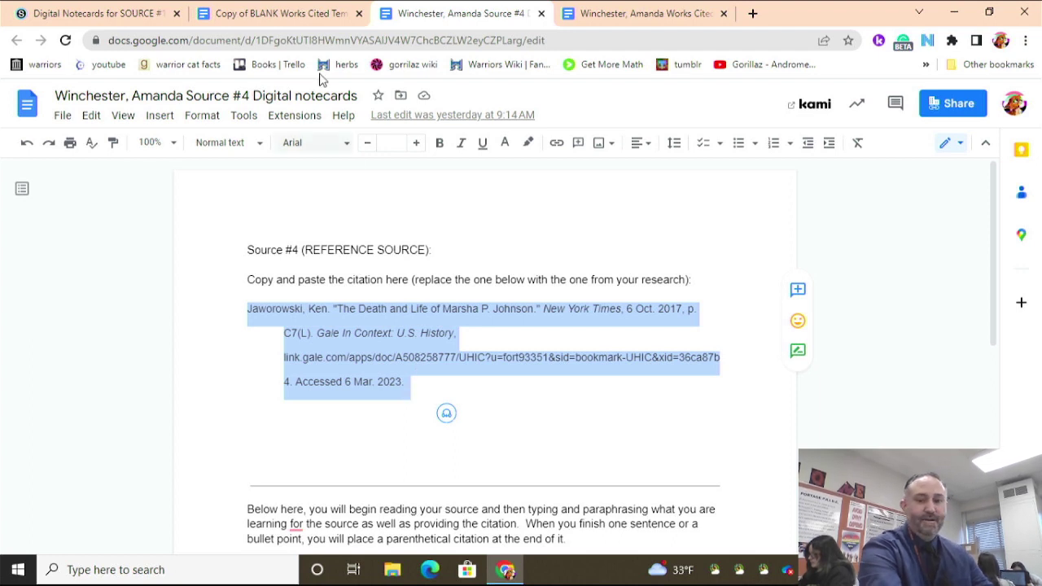
{"action": "left_click", "coordinate": [263, 18]}
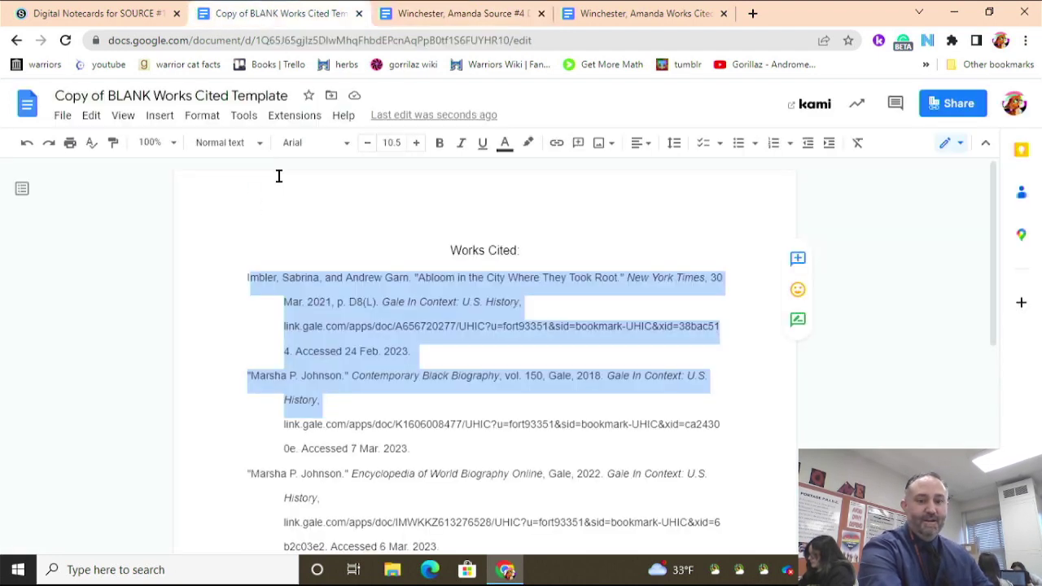
{"action": "left_click", "coordinate": [284, 351]}
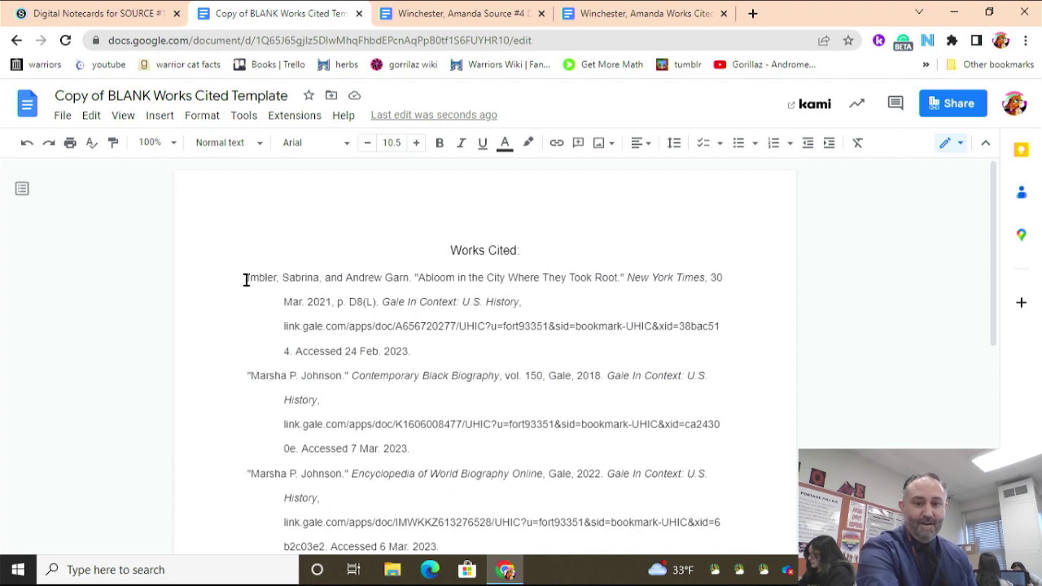
{"action": "left_click", "coordinate": [249, 375]}
{"action": "double_click", "coordinate": [277, 380]}
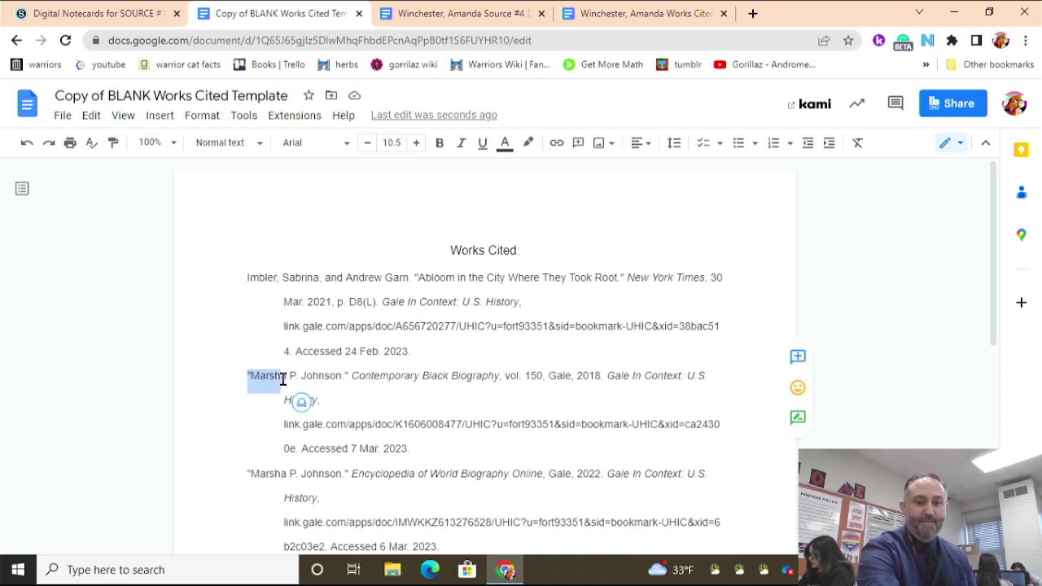
{"action": "left_click", "coordinate": [444, 353]}
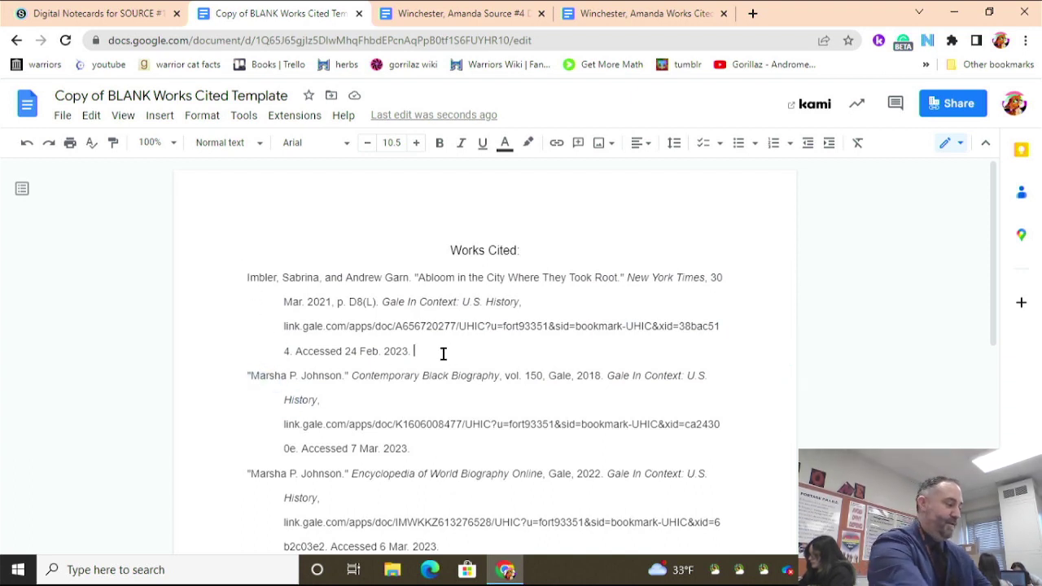
{"action": "key", "text": "ctrl+v"}
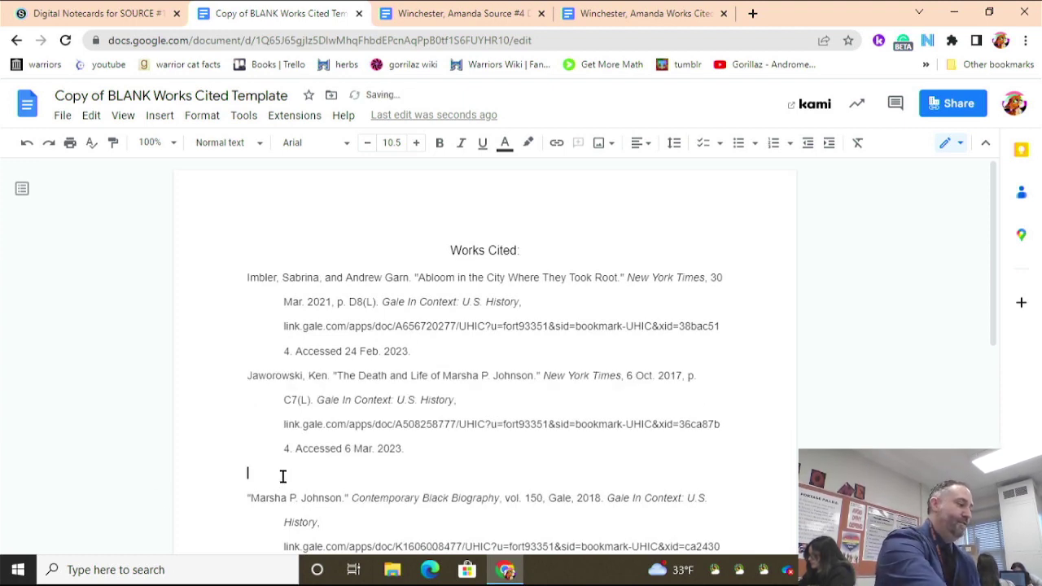
{"action": "key", "text": "BackSpace"}
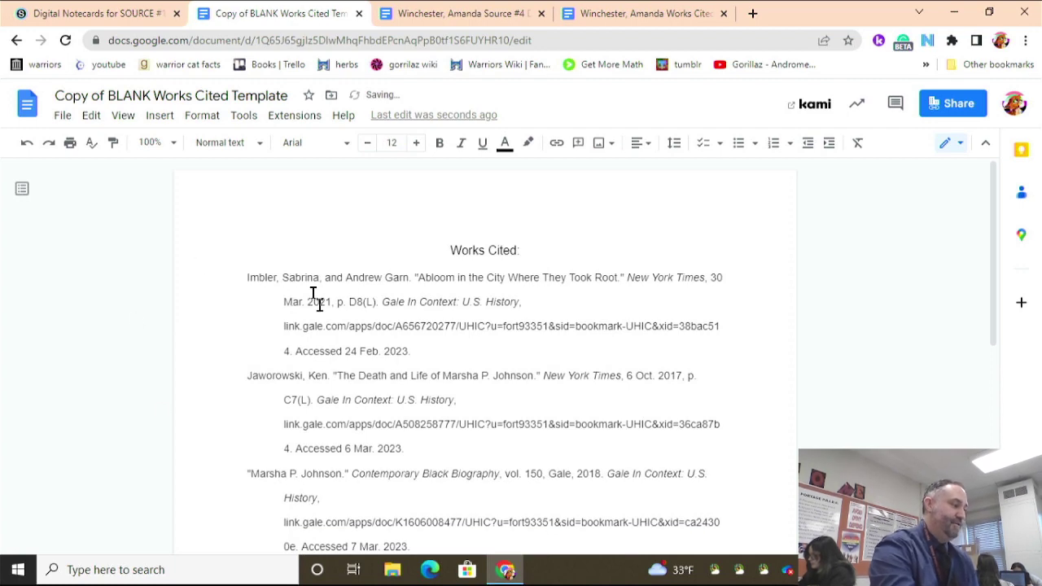
Review the opening words of all works cited entries from first to last to check their alphabetical order.
{"action": "scroll", "coordinate": [326, 310], "scroll_direction": "down", "scroll_amount": 3}
{"action": "scroll", "coordinate": [343, 329], "scroll_direction": "up", "scroll_amount": 3}
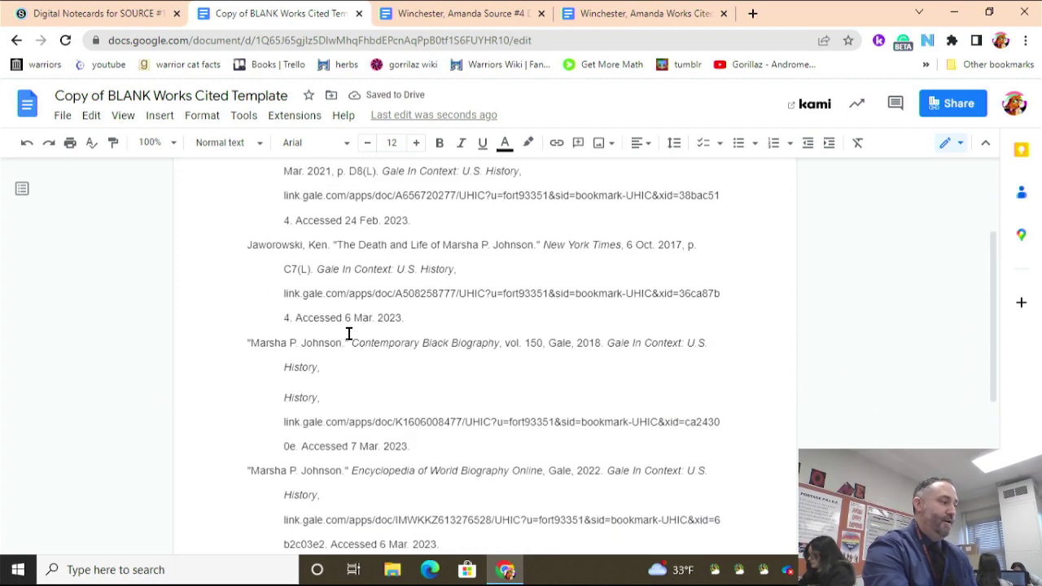
{"action": "left_click_drag", "start_coordinate": [246, 278], "coordinate": [331, 329]}
{"action": "left_click_drag", "start_coordinate": [246, 351], "coordinate": [290, 378]}
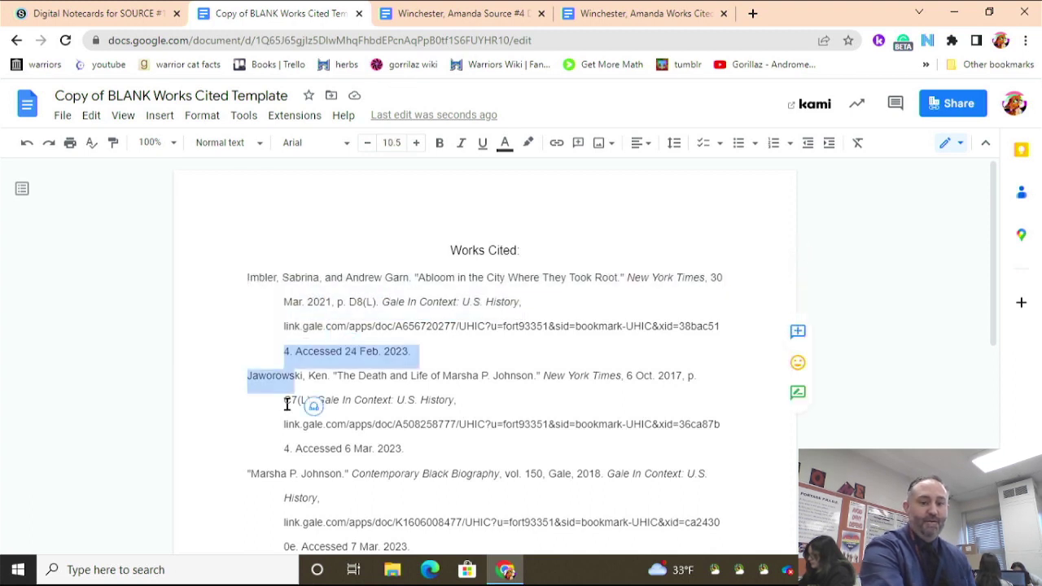
{"action": "left_click_drag", "start_coordinate": [241, 446], "coordinate": [289, 475]}
{"action": "scroll", "coordinate": [269, 375], "scroll_direction": "down", "scroll_amount": 3}
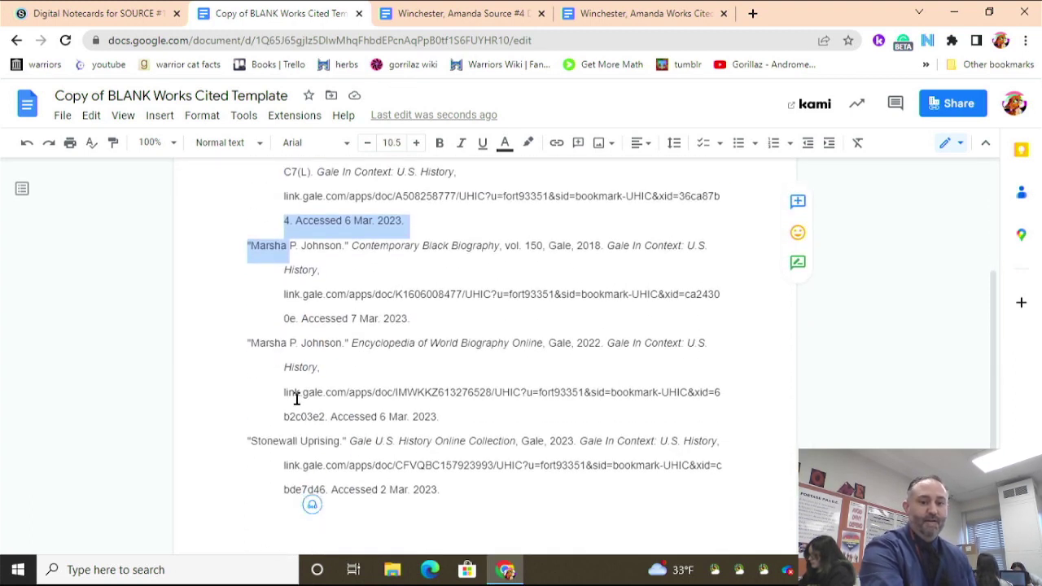
{"action": "left_click", "coordinate": [274, 366]}
{"action": "left_click", "coordinate": [276, 442]}
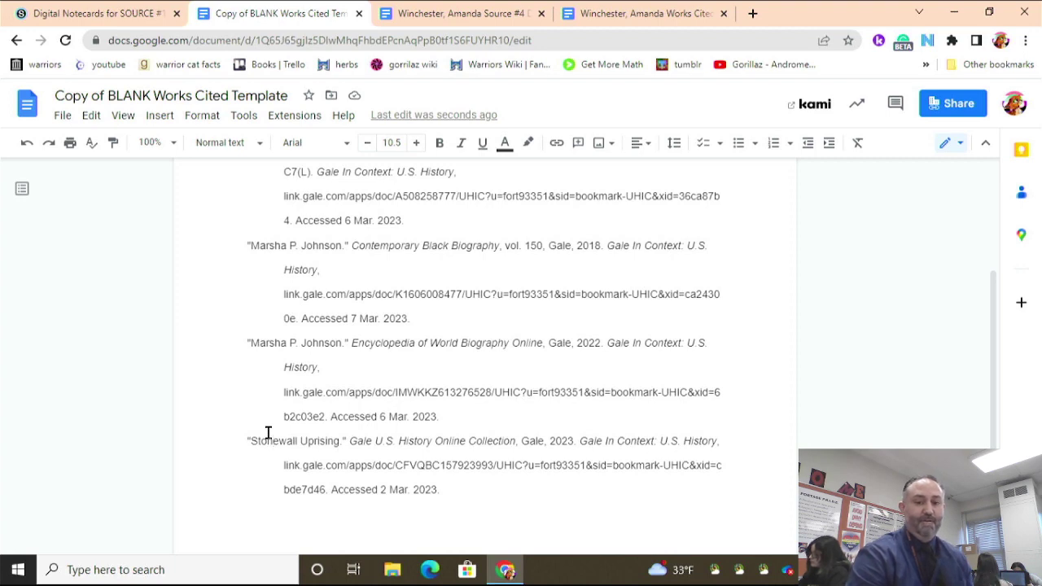
{"action": "scroll", "coordinate": [399, 333], "scroll_direction": "up", "scroll_amount": 1}
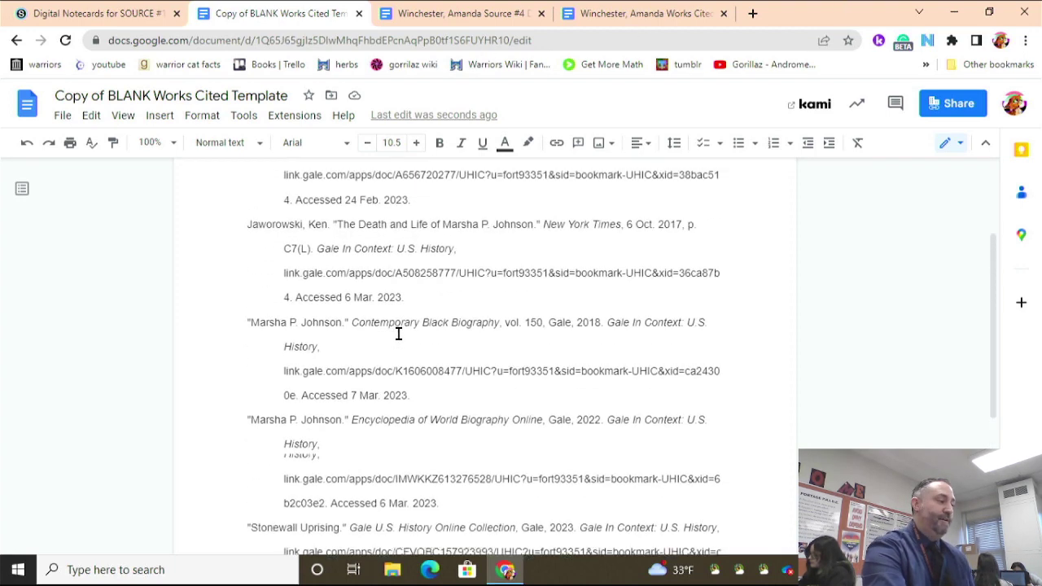
{"action": "scroll", "coordinate": [399, 334], "scroll_direction": "up", "scroll_amount": 2}
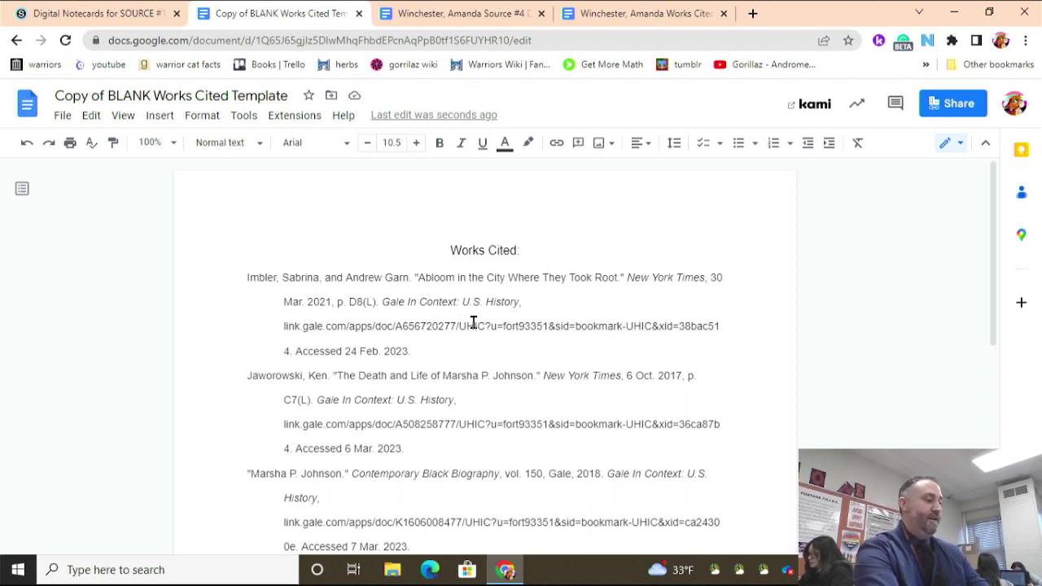
Set the font size of the entire works cited document, both the heading and all citations, to 12.
{"action": "left_click_drag", "start_coordinate": [449, 253], "coordinate": [503, 249]}
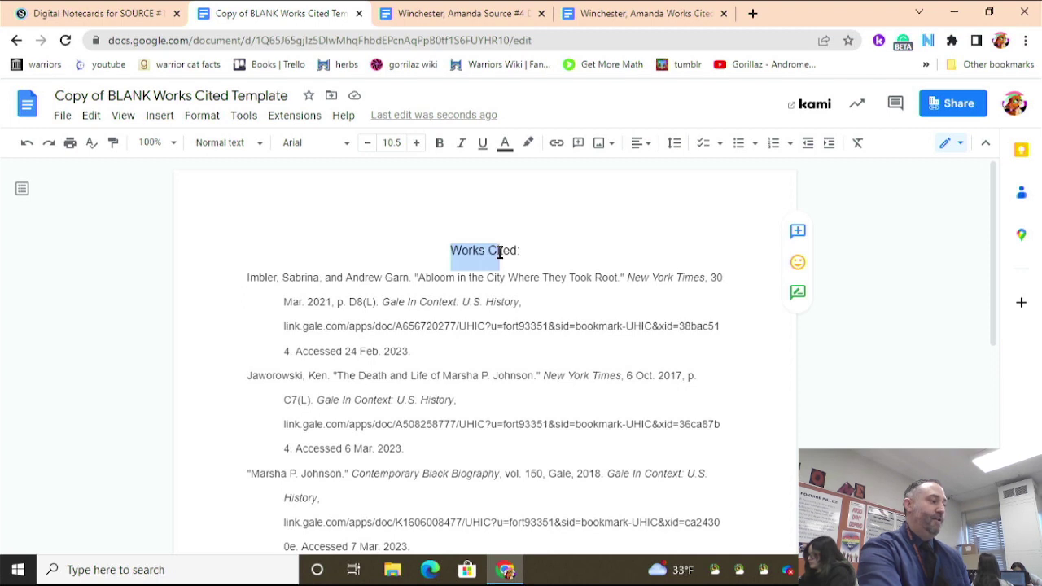
{"action": "left_click", "coordinate": [448, 291]}
{"action": "left_click_drag", "start_coordinate": [246, 277], "coordinate": [313, 281]}
{"action": "left_click", "coordinate": [408, 279]}
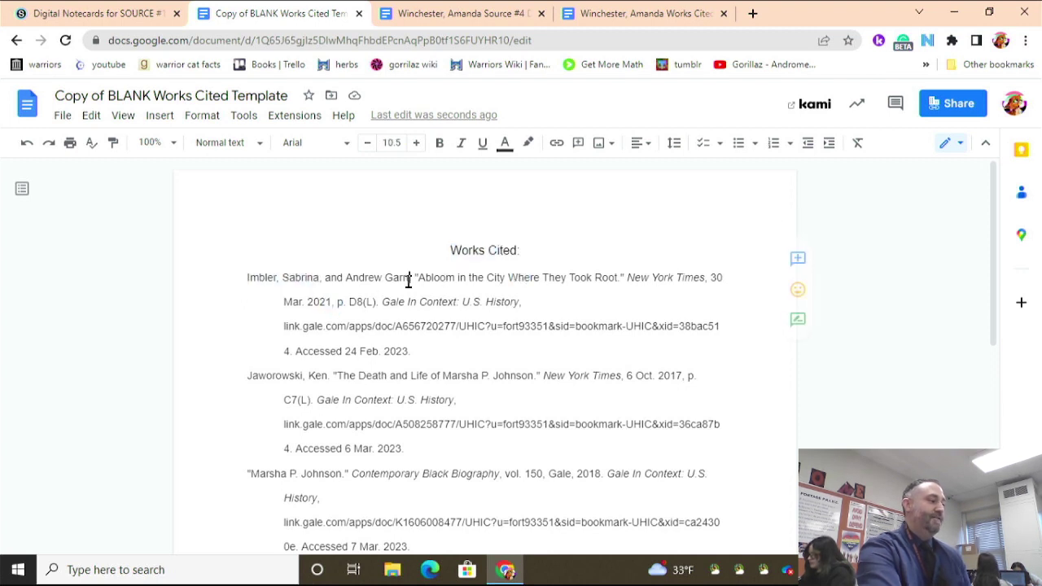
{"action": "left_click", "coordinate": [446, 250]}
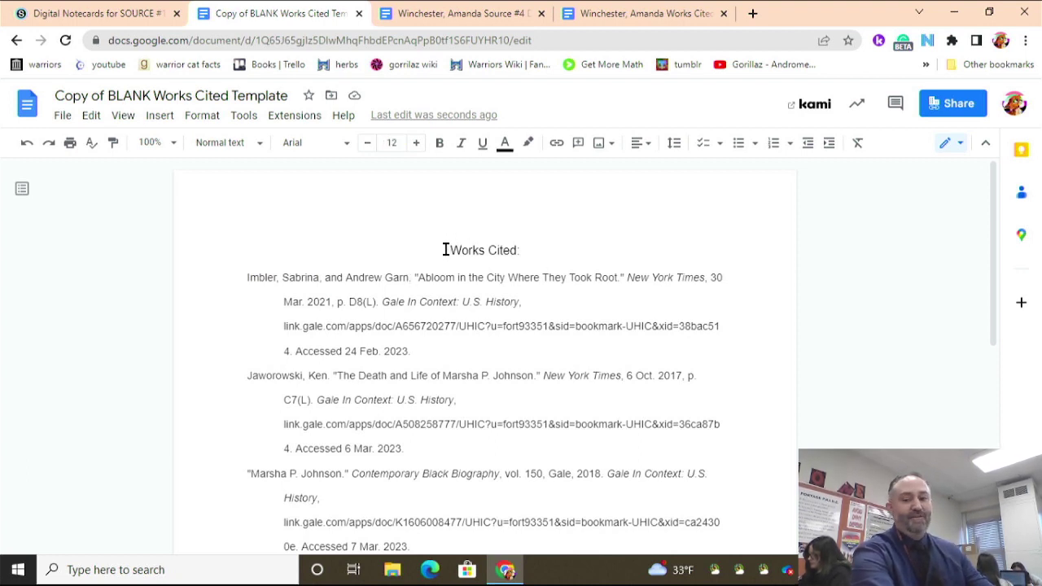
{"action": "key", "text": "ctrl+a"}
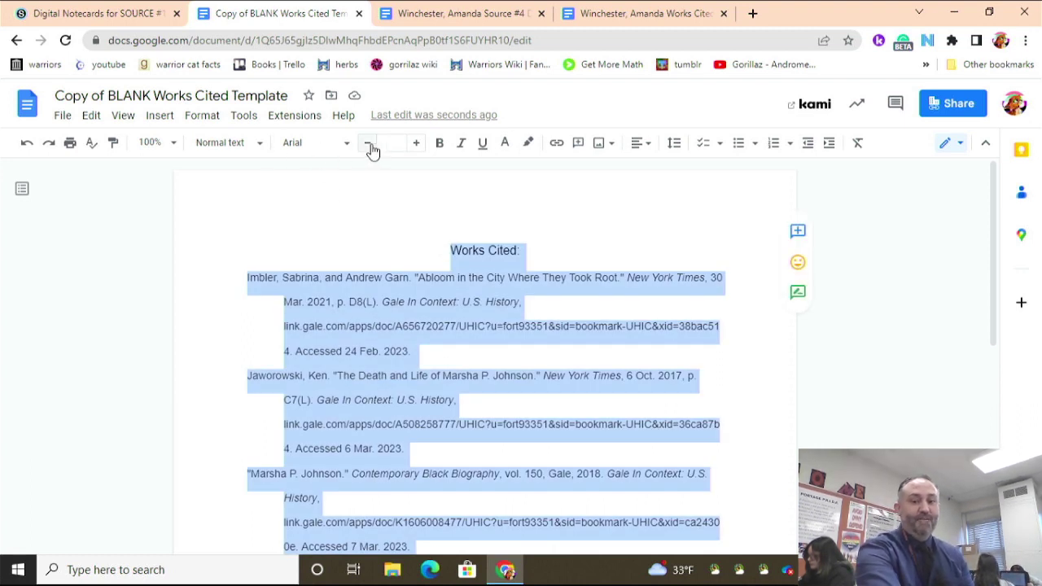
{"action": "left_click", "coordinate": [402, 143]}
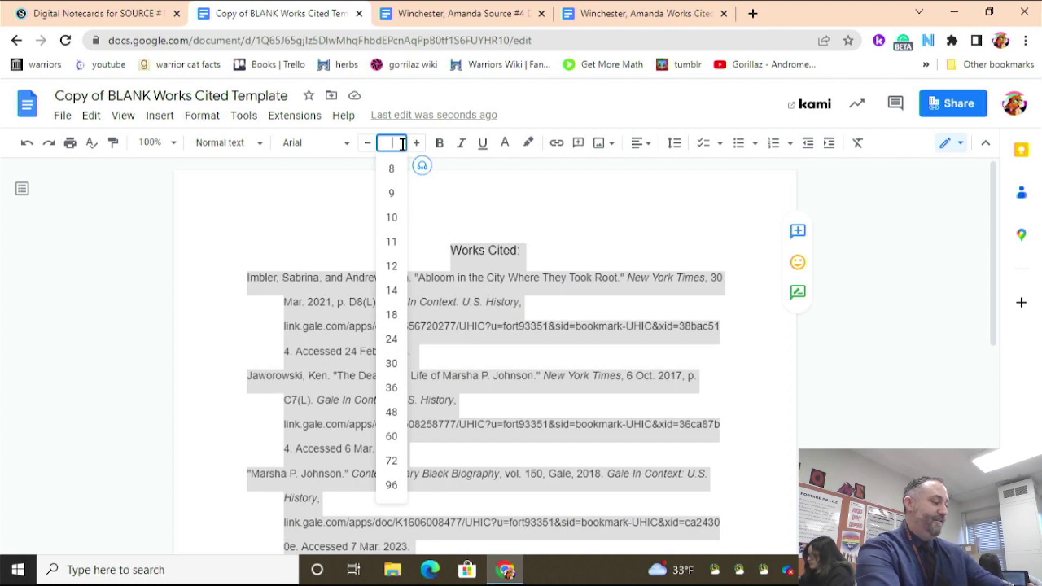
{"action": "key", "text": "Return"}
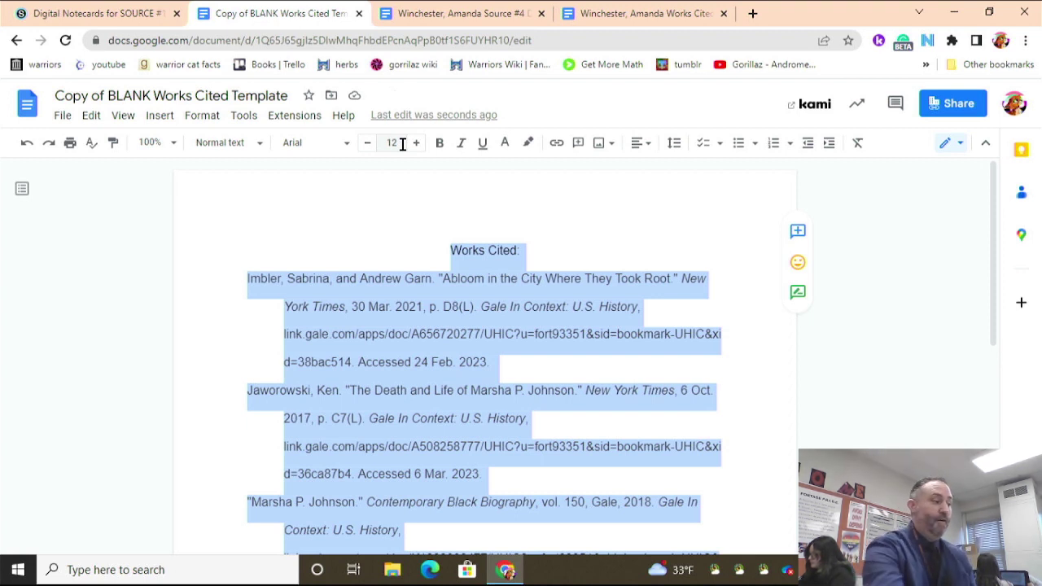
{"action": "left_click", "coordinate": [371, 246]}
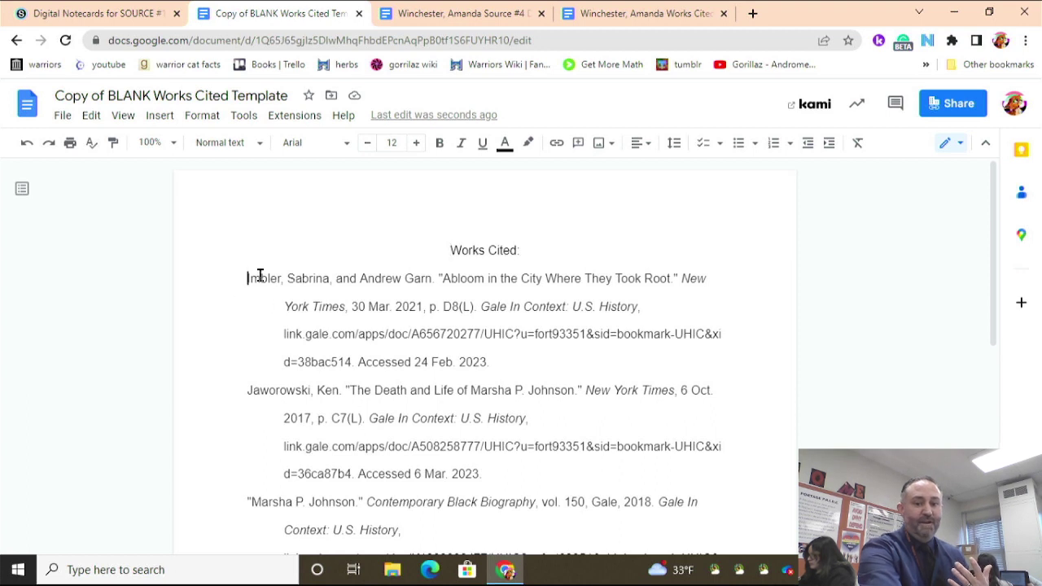
Recheck the alphabetical order of the resized citations through "Stonewall Uprising", comparing the two "Marsha P. Johnson" entries by their source titles.
{"action": "left_click_drag", "start_coordinate": [239, 275], "coordinate": [287, 279]}
{"action": "left_click_drag", "start_coordinate": [236, 372], "coordinate": [295, 389]}
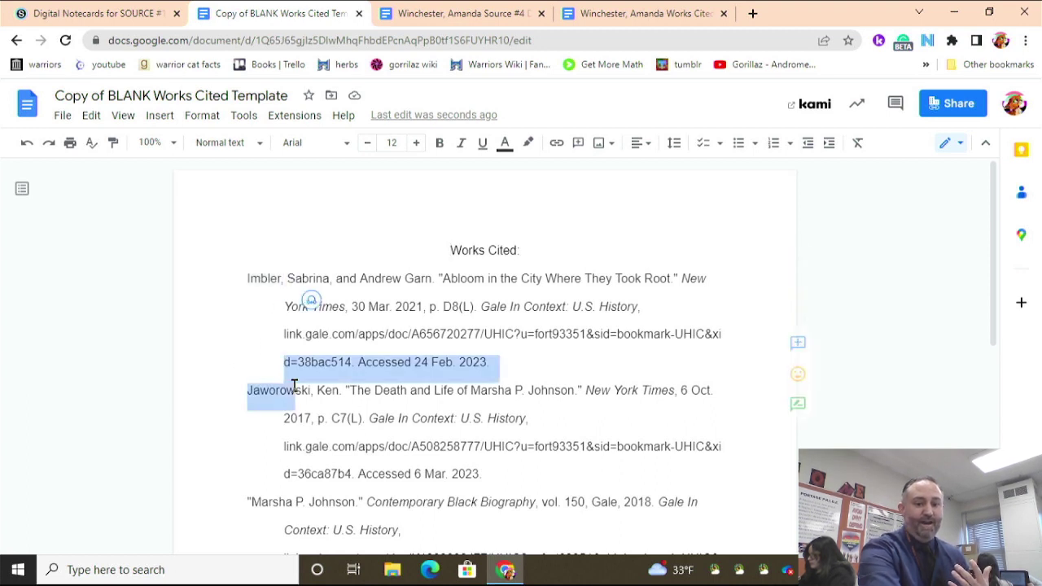
{"action": "scroll", "coordinate": [343, 370], "scroll_direction": "down", "scroll_amount": 1}
{"action": "left_click_drag", "start_coordinate": [243, 408], "coordinate": [324, 432]}
{"action": "left_click", "coordinate": [326, 430]}
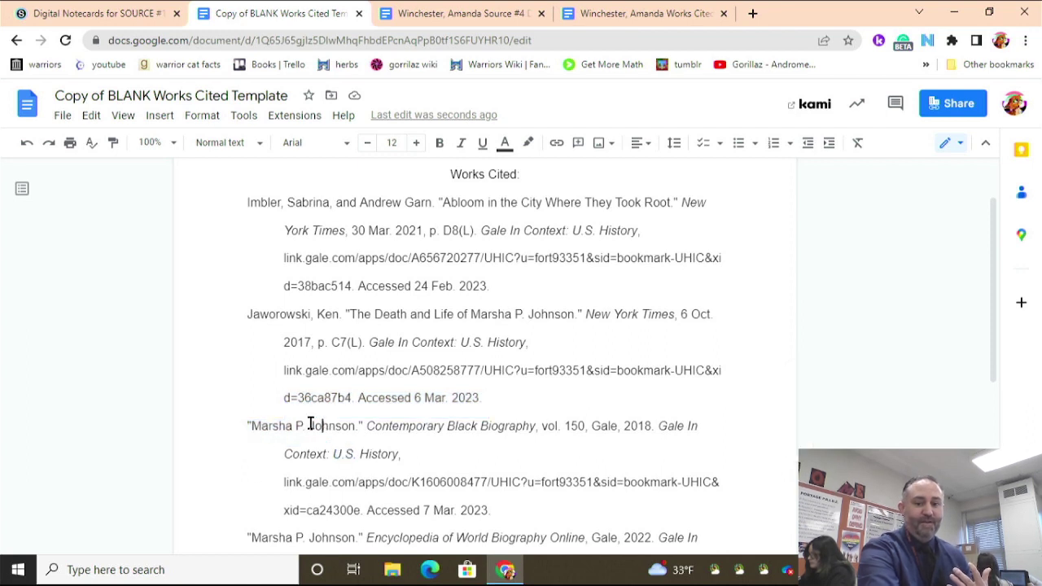
{"action": "scroll", "coordinate": [302, 431], "scroll_direction": "down", "scroll_amount": 1}
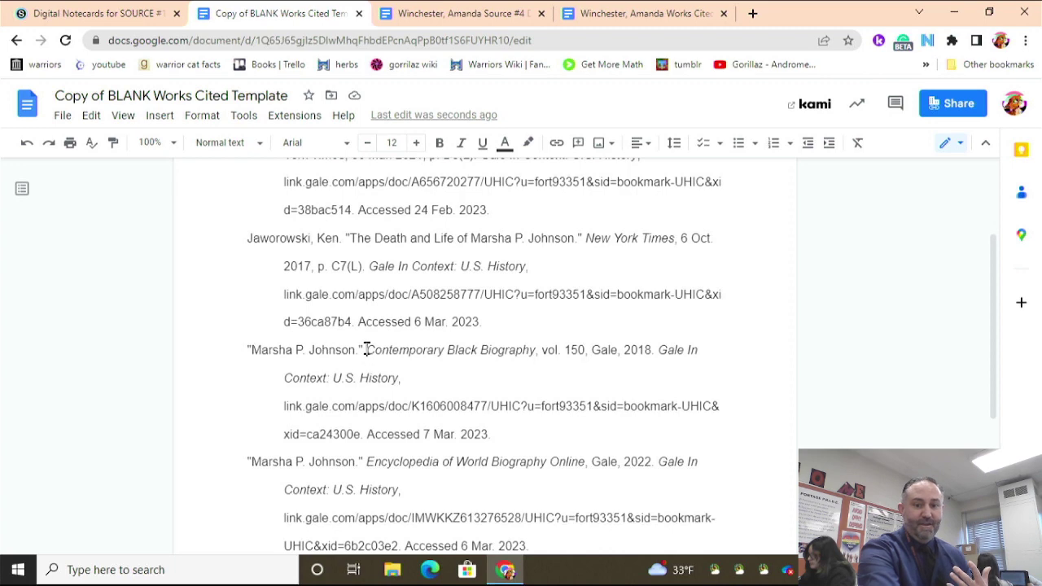
{"action": "left_click_drag", "start_coordinate": [365, 350], "coordinate": [382, 348]}
{"action": "left_click_drag", "start_coordinate": [359, 462], "coordinate": [381, 462]}
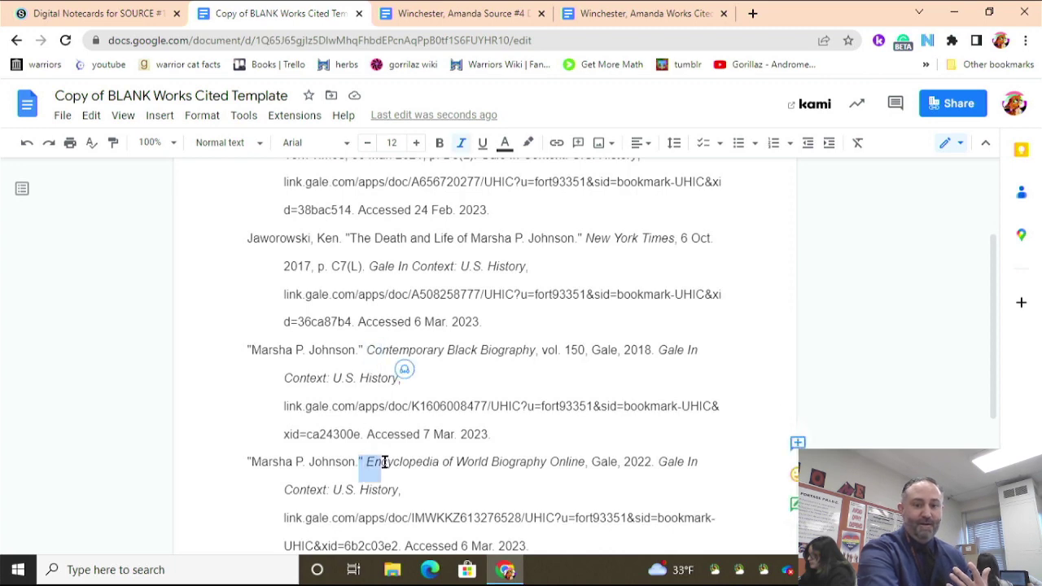
{"action": "scroll", "coordinate": [285, 378], "scroll_direction": "down", "scroll_amount": 5}
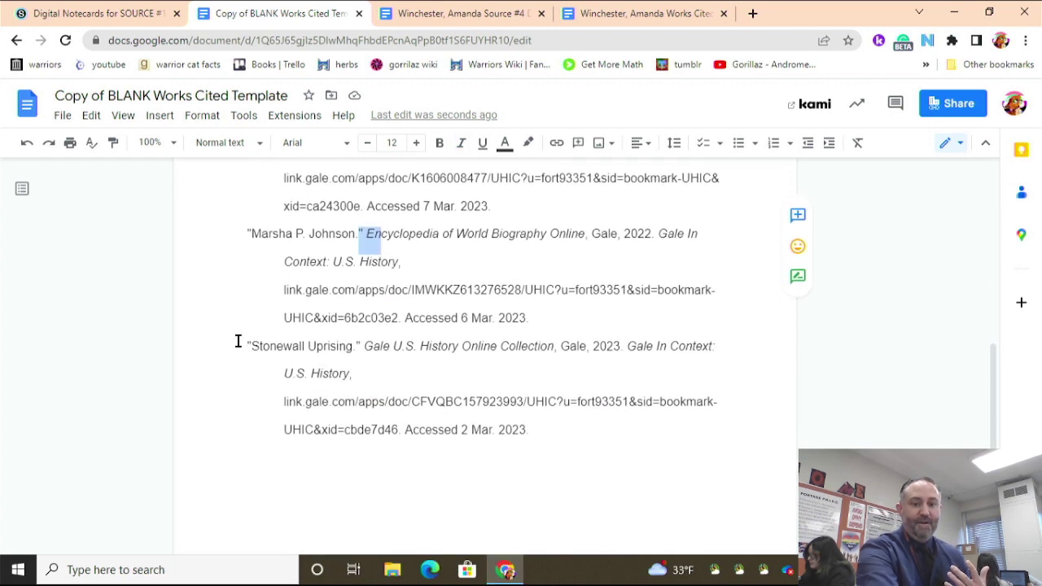
{"action": "left_click", "coordinate": [249, 343]}
{"action": "left_click_drag", "start_coordinate": [253, 342], "coordinate": [317, 345]}
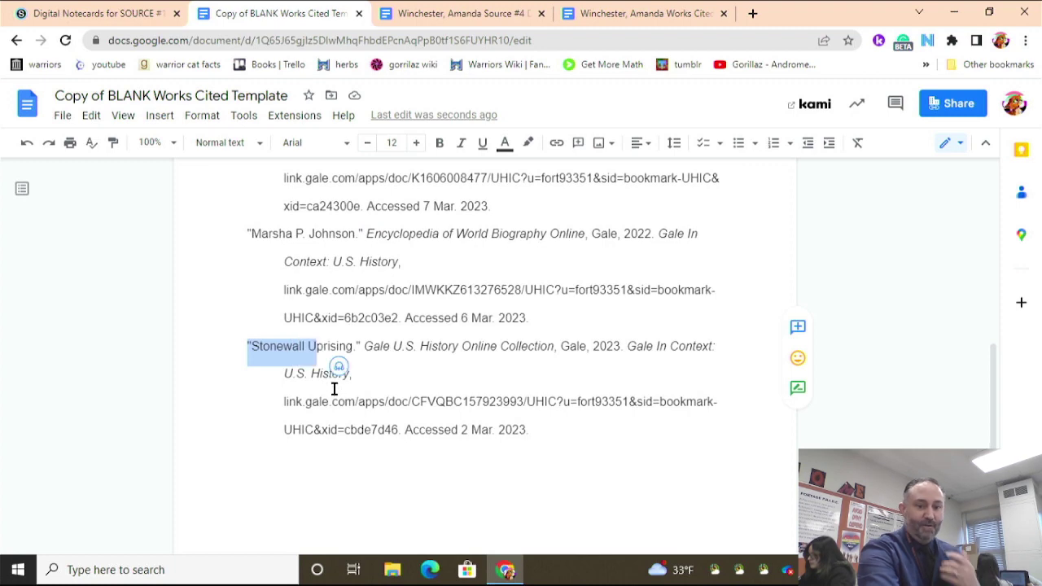
{"action": "scroll", "coordinate": [379, 371], "scroll_direction": "up", "scroll_amount": 1}
{"action": "scroll", "coordinate": [383, 366], "scroll_direction": "up", "scroll_amount": 3}
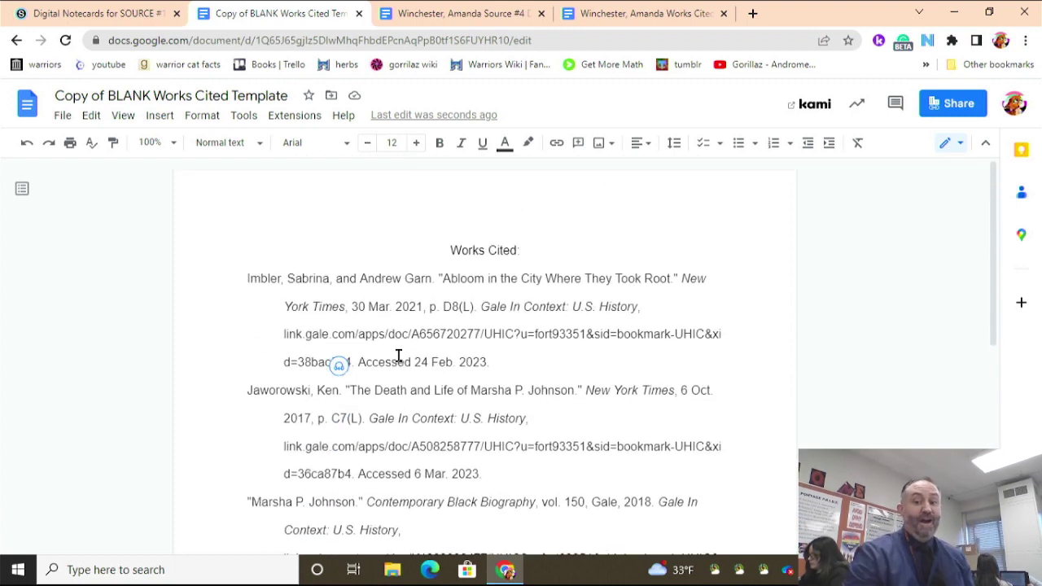